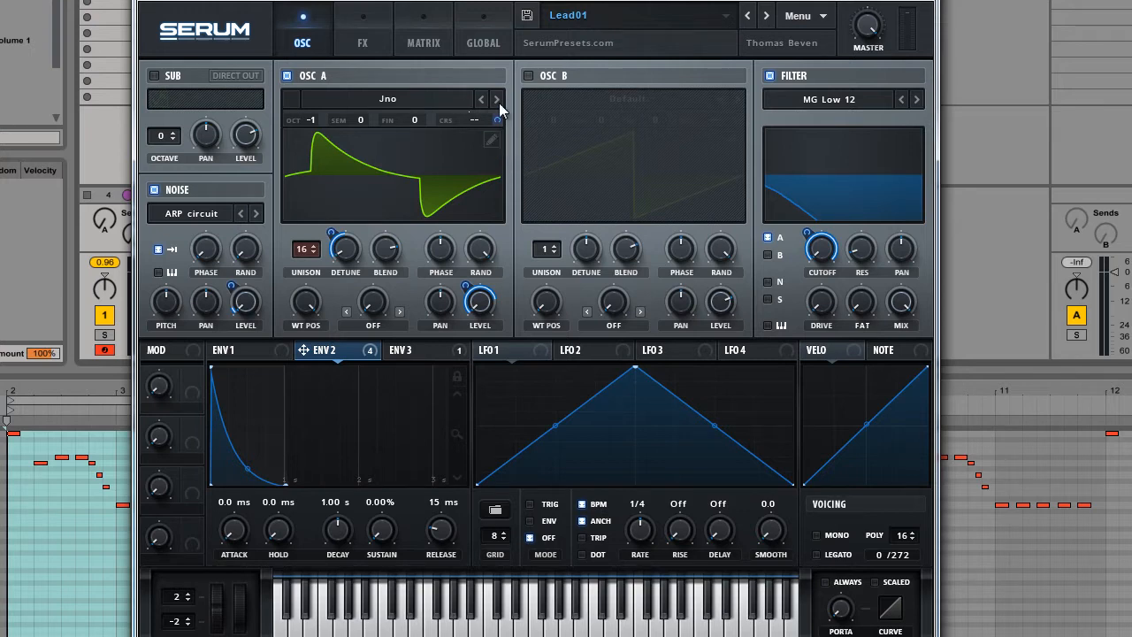
- Reset the synth to the Init preset
{"action": "left_click", "coordinate": [800, 16]}
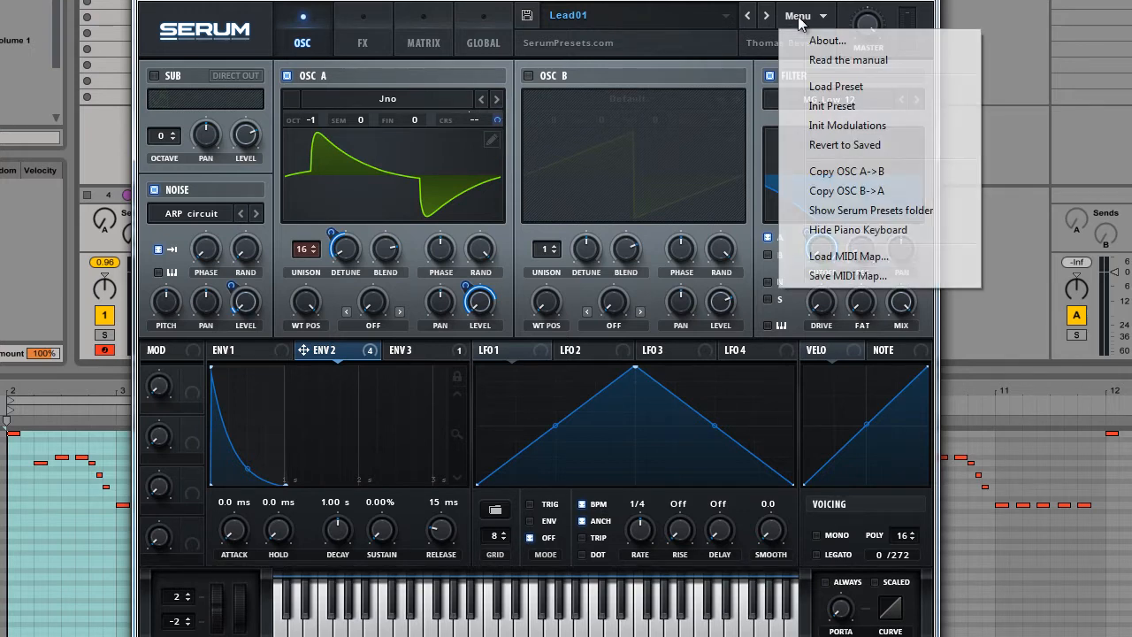
{"action": "left_click", "coordinate": [825, 107]}
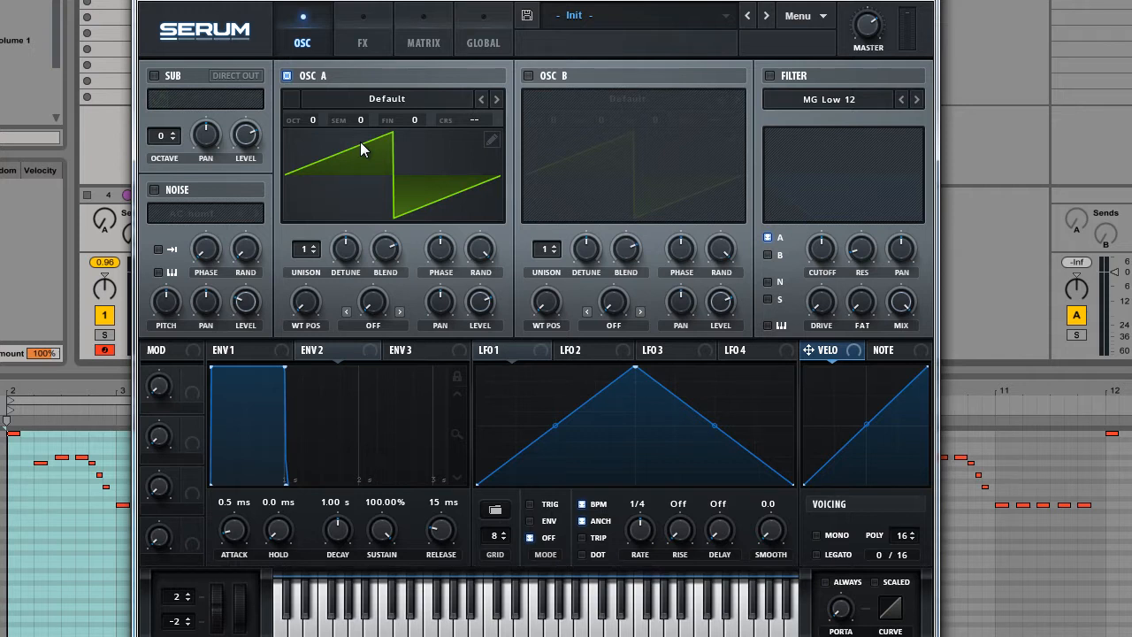
- Enable the EQ effect, make its low band a low-cut filter, and adjust that band's Q and frequency
{"action": "left_click", "coordinate": [362, 34]}
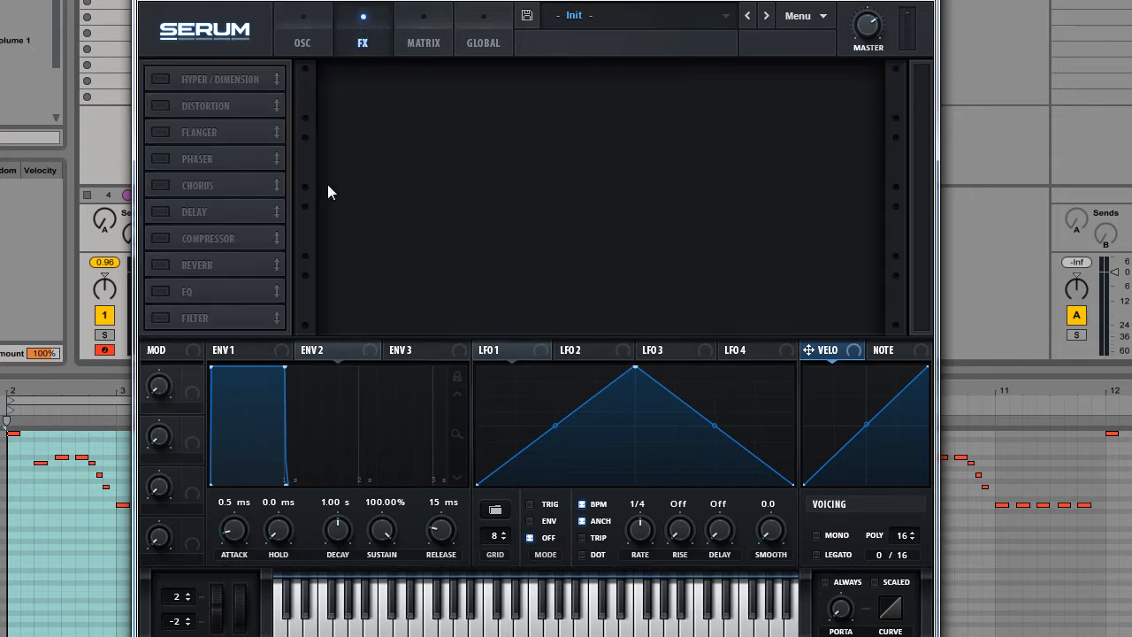
{"action": "left_click", "coordinate": [159, 291]}
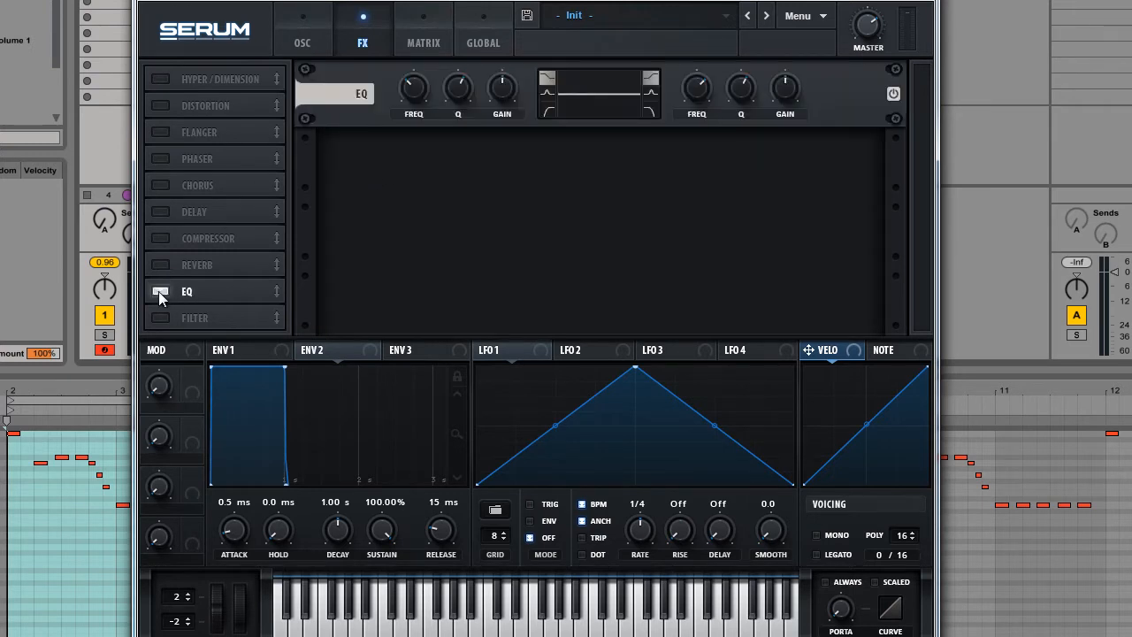
{"action": "left_click", "coordinate": [550, 110]}
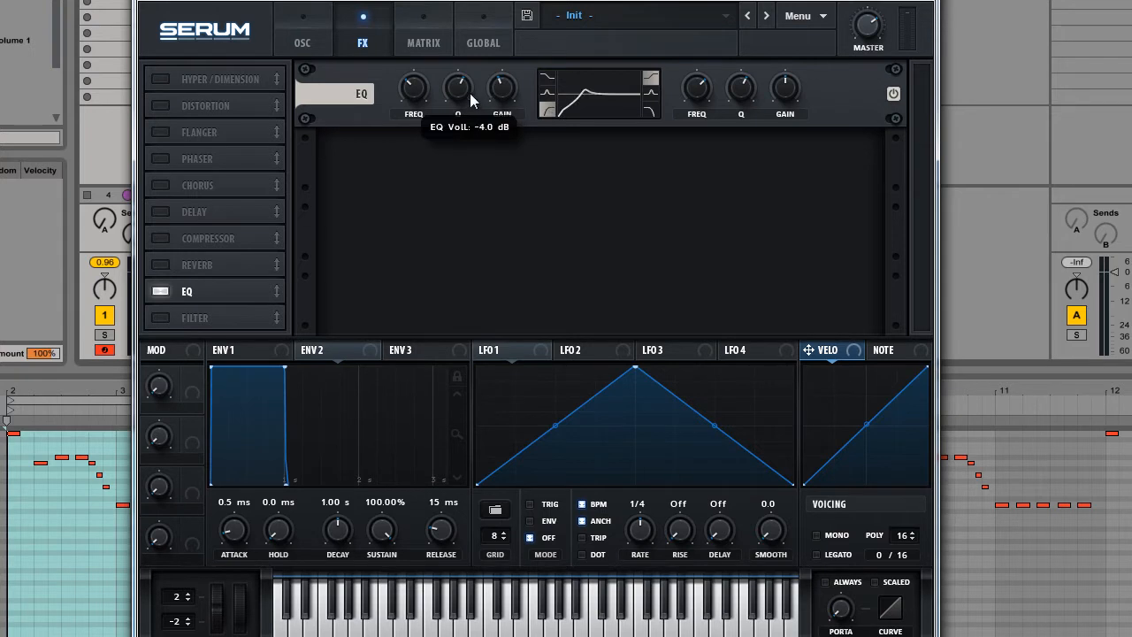
{"action": "left_click_drag", "start_coordinate": [456, 103], "coordinate": [419, 90]}
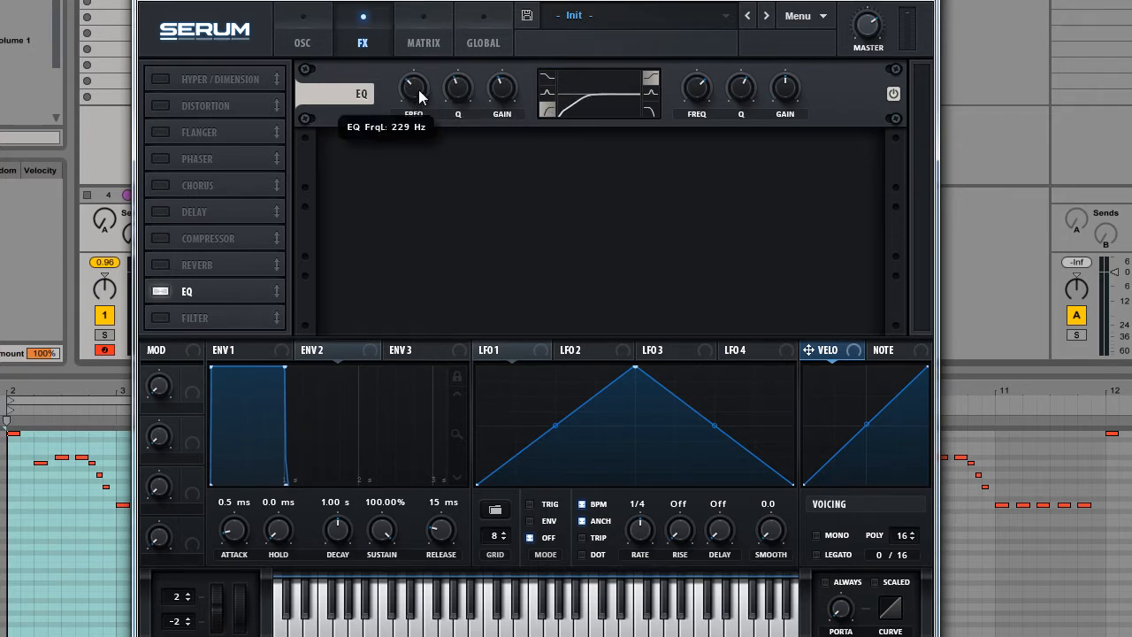
{"action": "left_click_drag", "start_coordinate": [419, 95], "coordinate": [413, 93]}
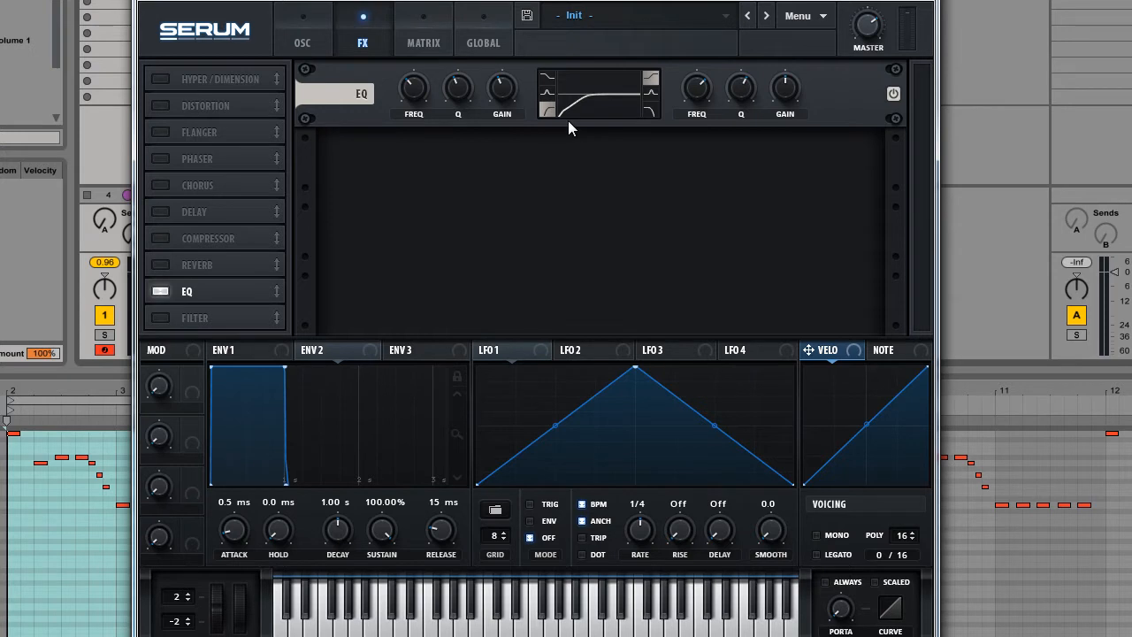
- Load the Analog wavetable Jno in oscillator A, show it in 3D, and move the wavetable position to frame 10
{"action": "left_click", "coordinate": [302, 33]}
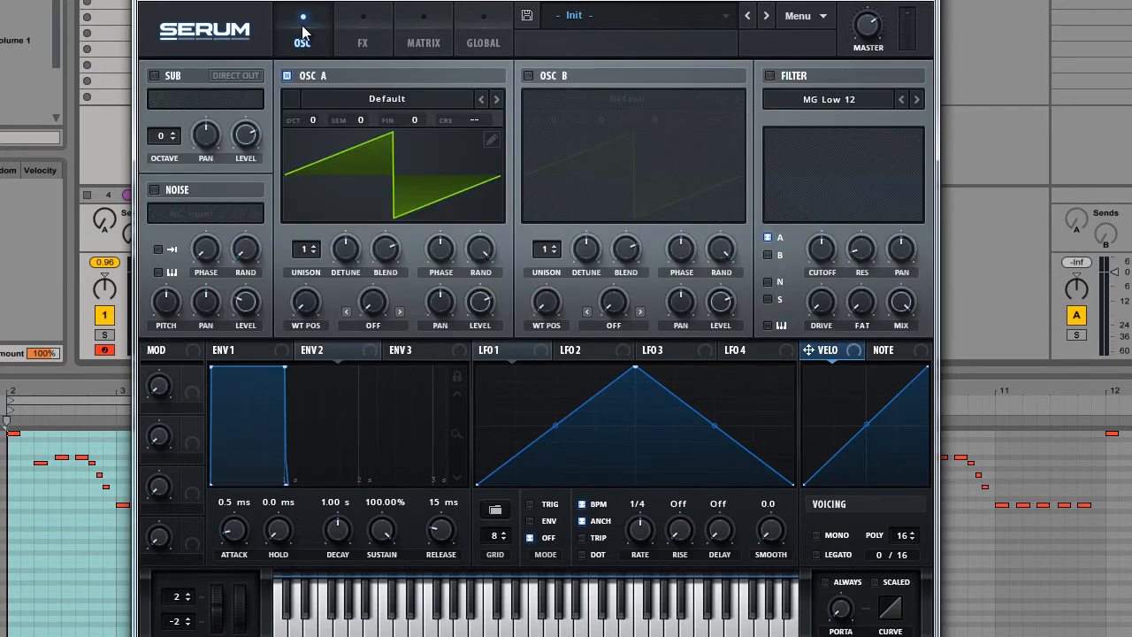
{"action": "left_click", "coordinate": [386, 98]}
{"action": "mouse_move", "coordinate": [370, 122]}
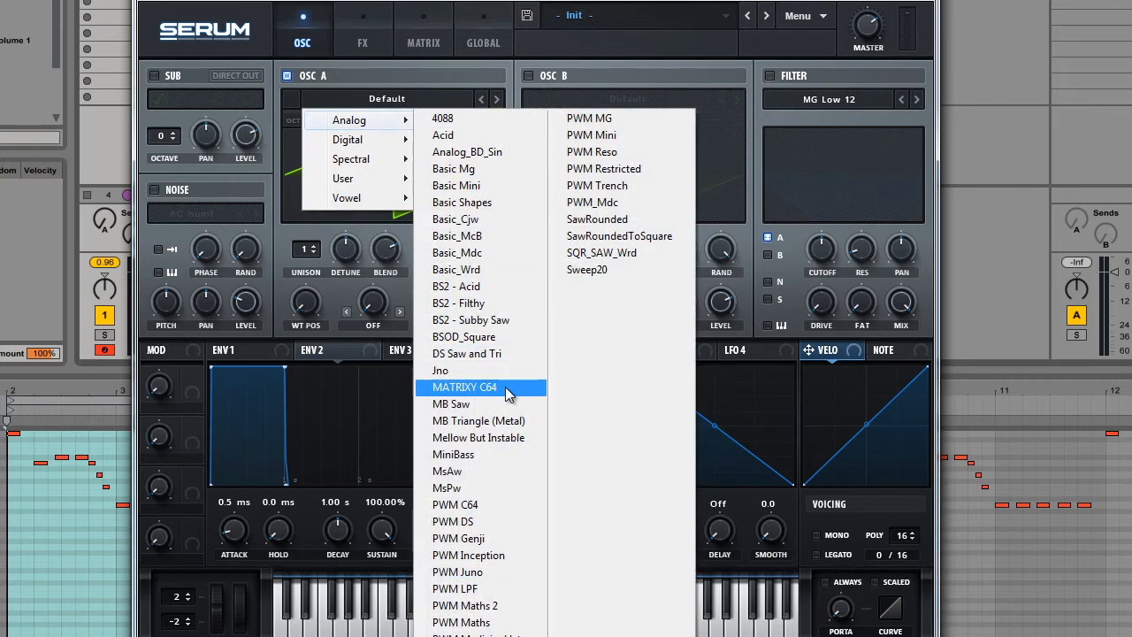
{"action": "left_click", "coordinate": [465, 370]}
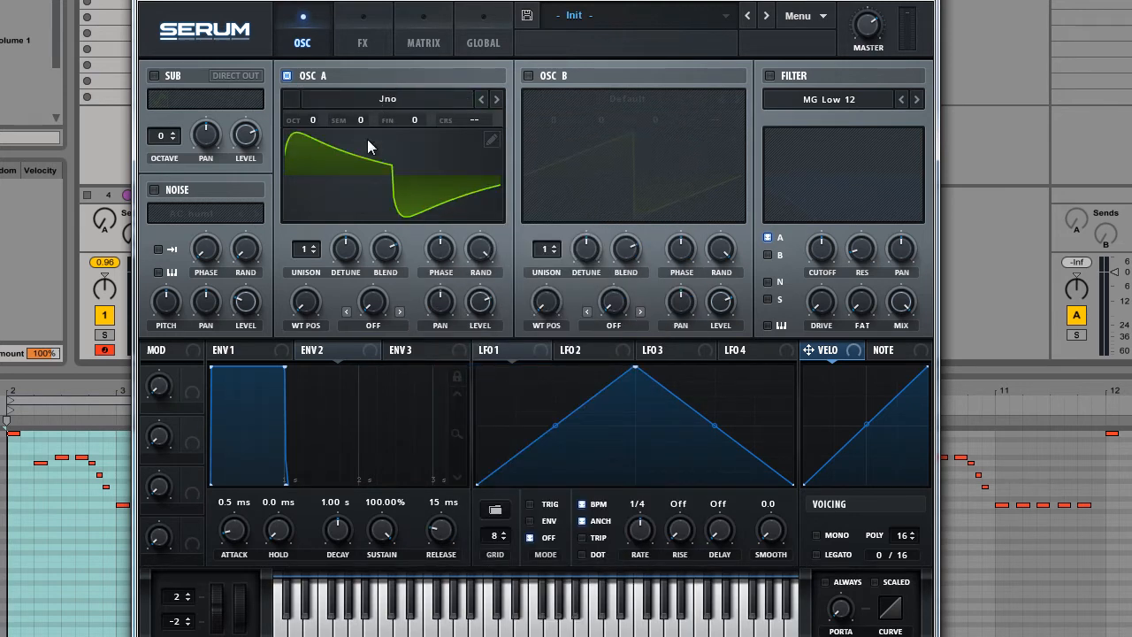
{"action": "left_click", "coordinate": [379, 195]}
{"action": "mouse_move", "coordinate": [307, 300]}
{"action": "left_mouse_down"}
{"action": "mouse_move", "coordinate": [331, 177]}
{"action": "mouse_move", "coordinate": [309, 316]}
{"action": "left_mouse_up"}
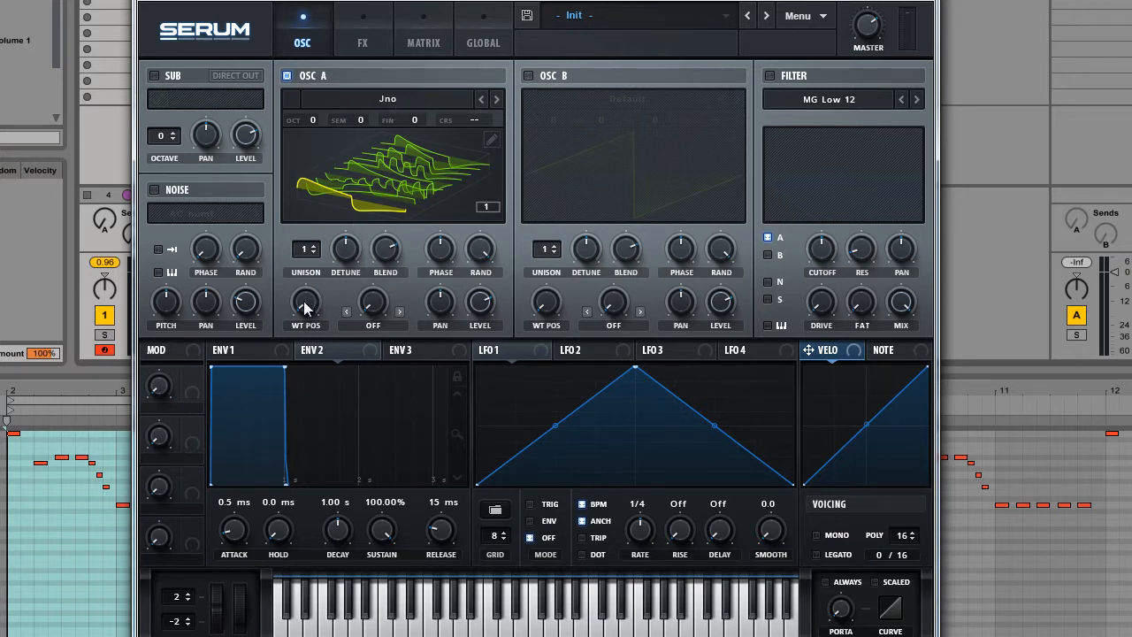
{"action": "left_click_drag", "start_coordinate": [306, 304], "coordinate": [312, 334]}
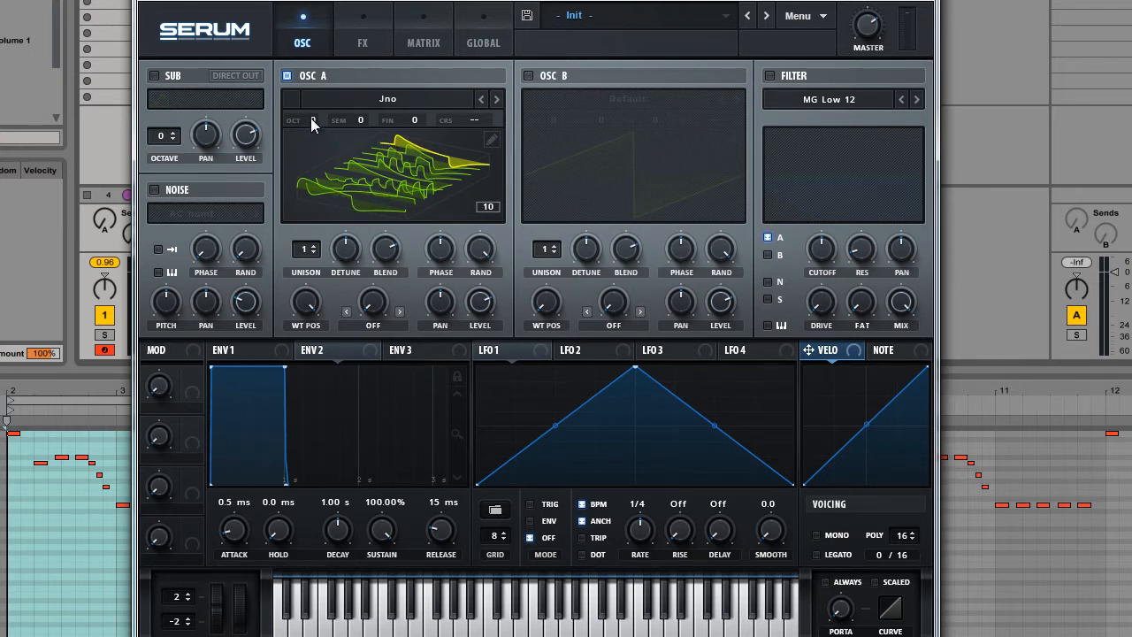
- Set oscillator A's octave to -1, comparing it with octave 0
{"action": "left_click_drag", "start_coordinate": [312, 119], "coordinate": [314, 142]}
{"action": "left_click", "coordinate": [363, 41]}
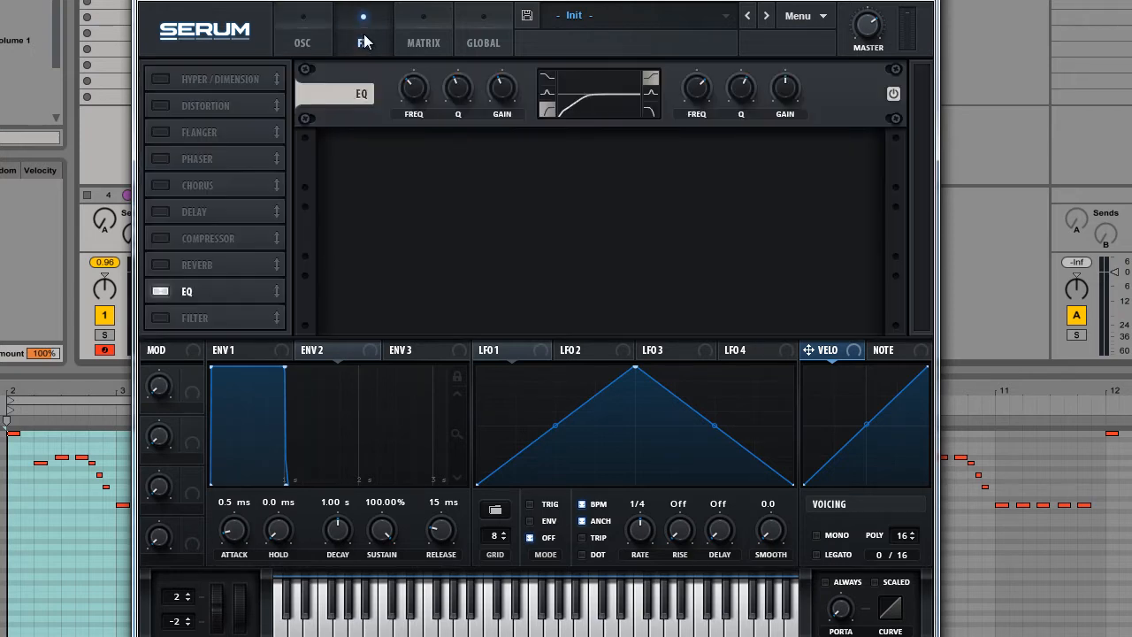
{"action": "left_click", "coordinate": [306, 42]}
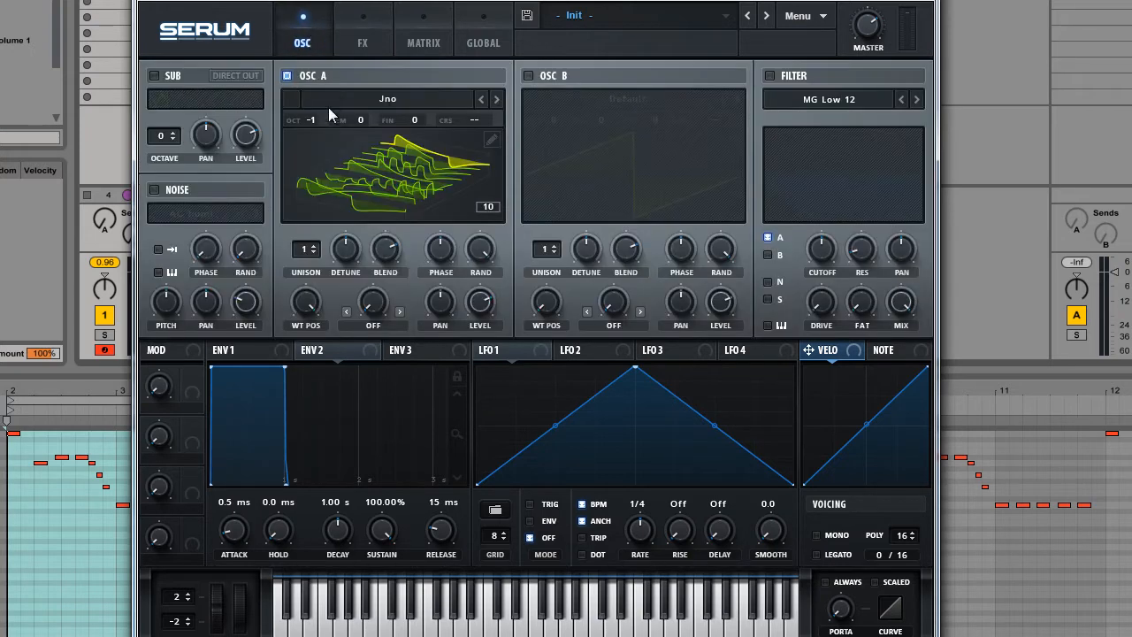
{"action": "left_click_drag", "start_coordinate": [309, 121], "coordinate": [317, 165]}
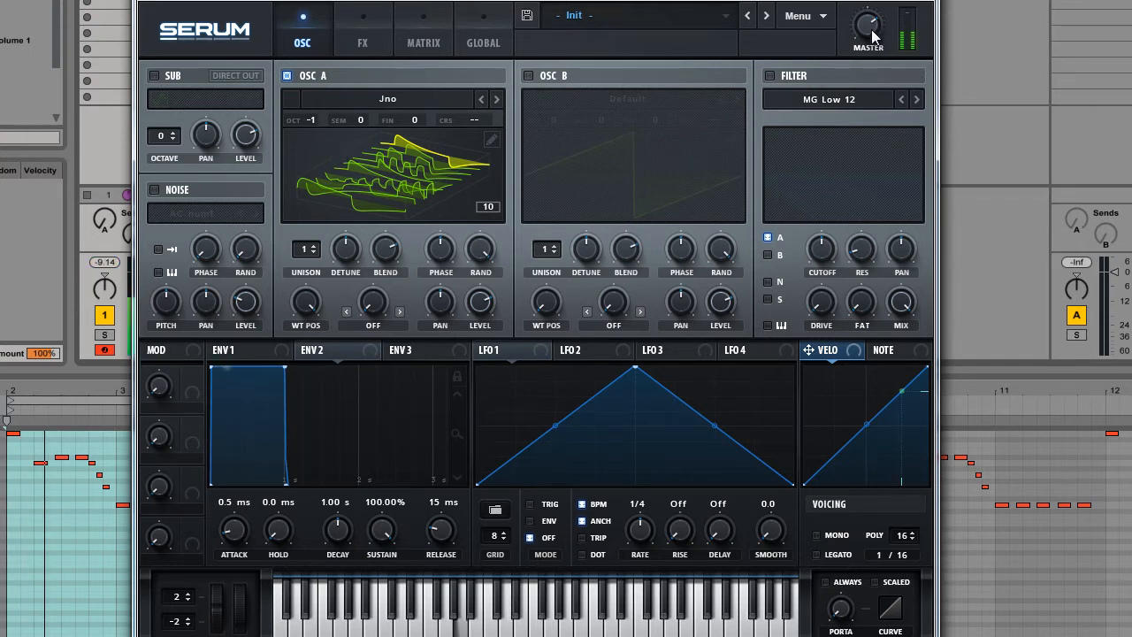
{"action": "left_click_drag", "start_coordinate": [319, 119], "coordinate": [319, 106]}
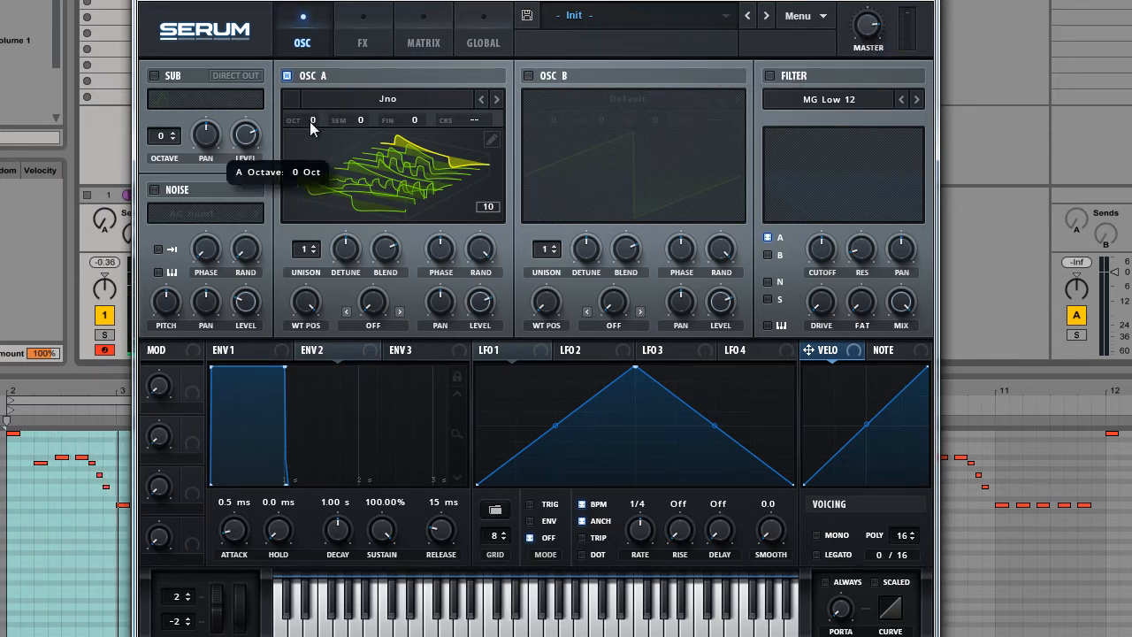
{"action": "left_click_drag", "start_coordinate": [310, 121], "coordinate": [312, 130]}
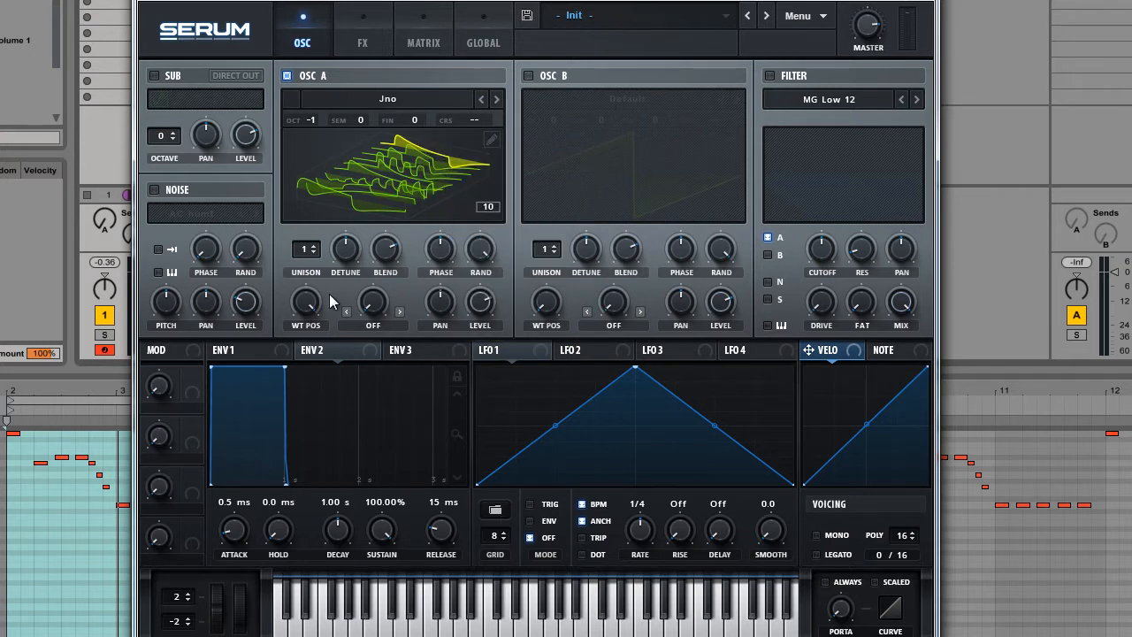
- Turn down oscillator A's level and modulate it with Env 1, shaped with no sustain, 554 ms decay and 343 ms release
{"action": "left_click_drag", "start_coordinate": [479, 302], "coordinate": [457, 379]}
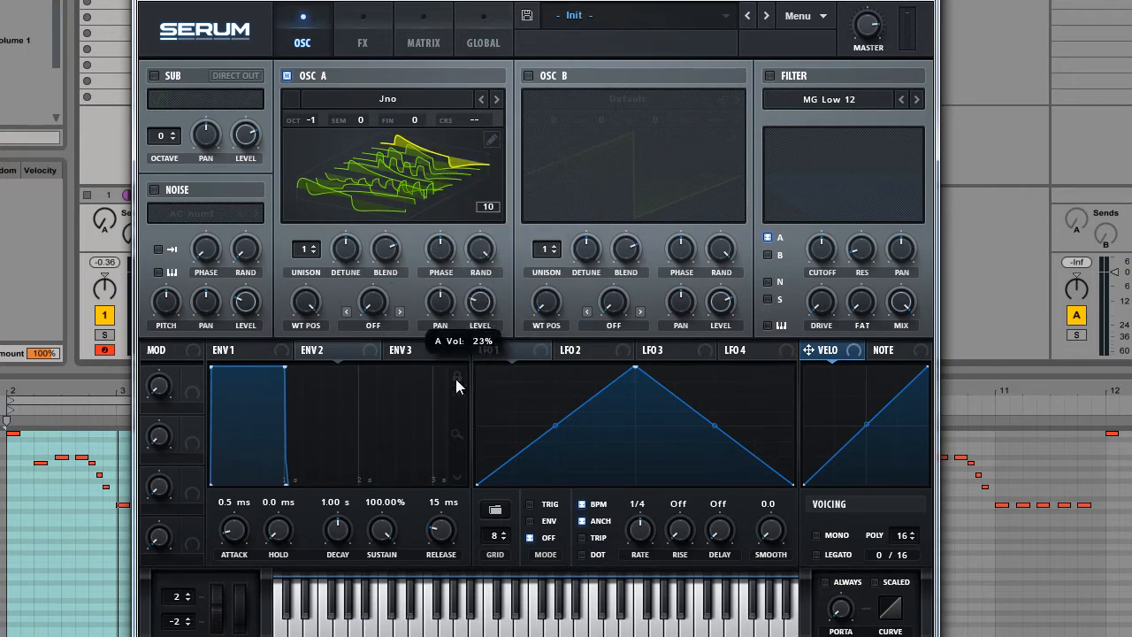
{"action": "left_click_drag", "start_coordinate": [287, 376], "coordinate": [302, 518]}
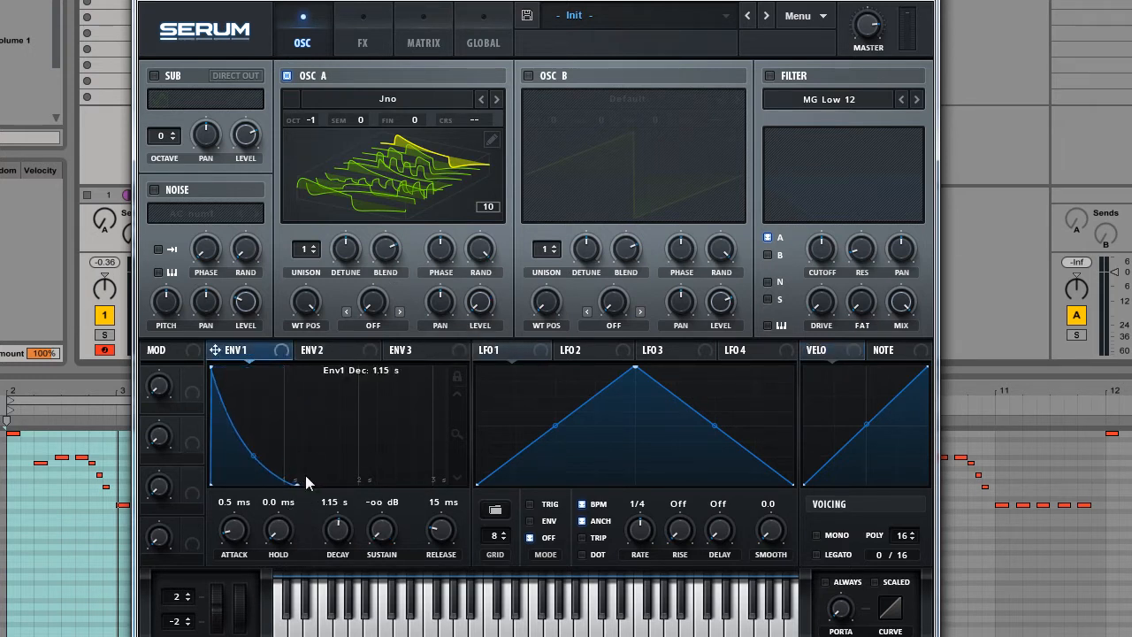
{"action": "left_click_drag", "start_coordinate": [212, 353], "coordinate": [465, 315]}
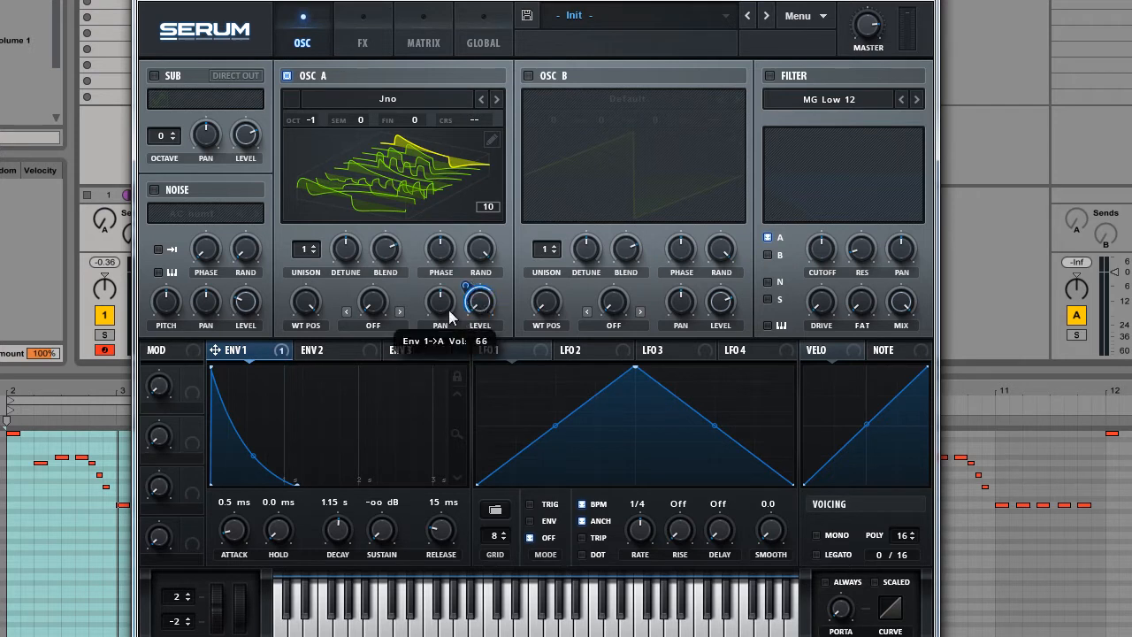
{"action": "left_click_drag", "start_coordinate": [317, 541], "coordinate": [329, 543]}
{"action": "left_click_drag", "start_coordinate": [438, 536], "coordinate": [441, 560]}
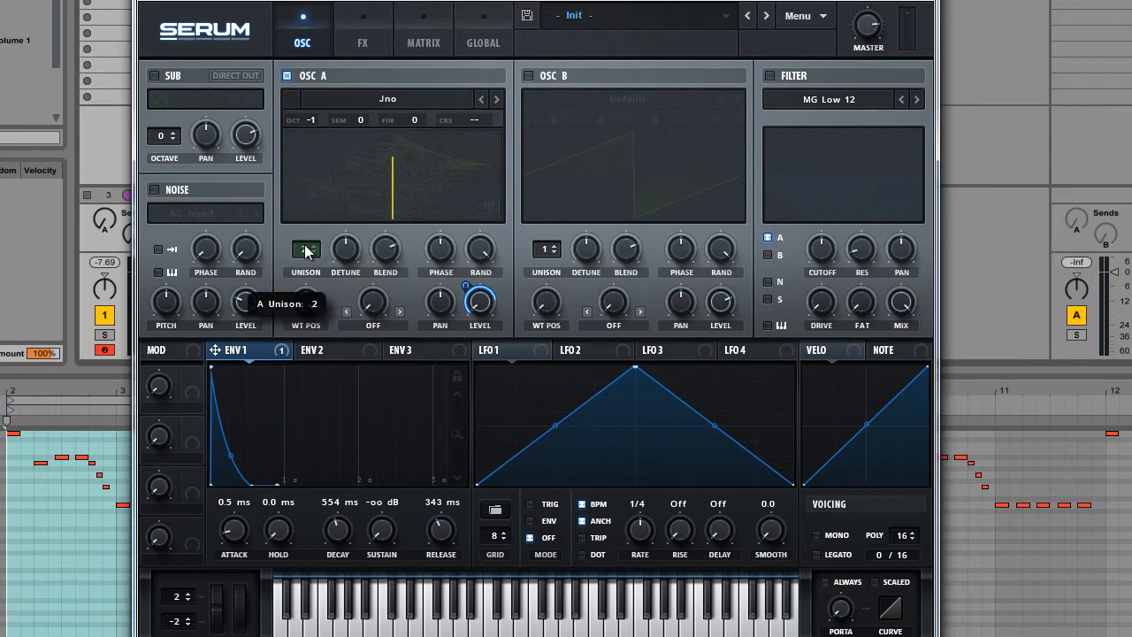
- Set oscillator A's unison to 16 voices, playing the clip to compare it with a single voice
{"action": "left_click_drag", "start_coordinate": [302, 250], "coordinate": [327, 48]}
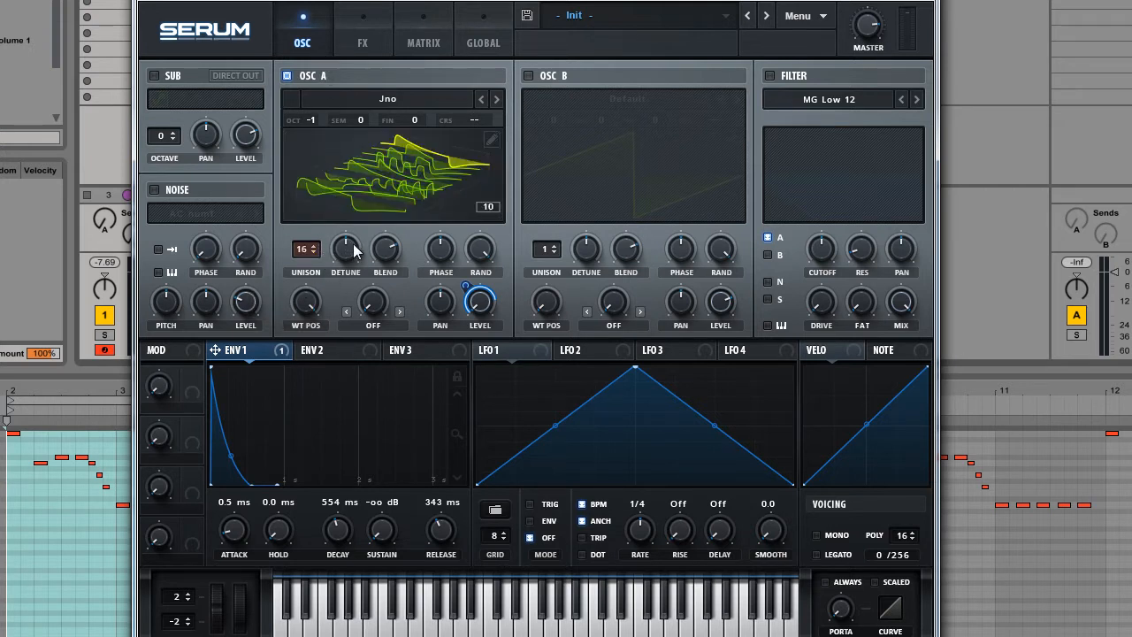
{"action": "key", "text": "space"}
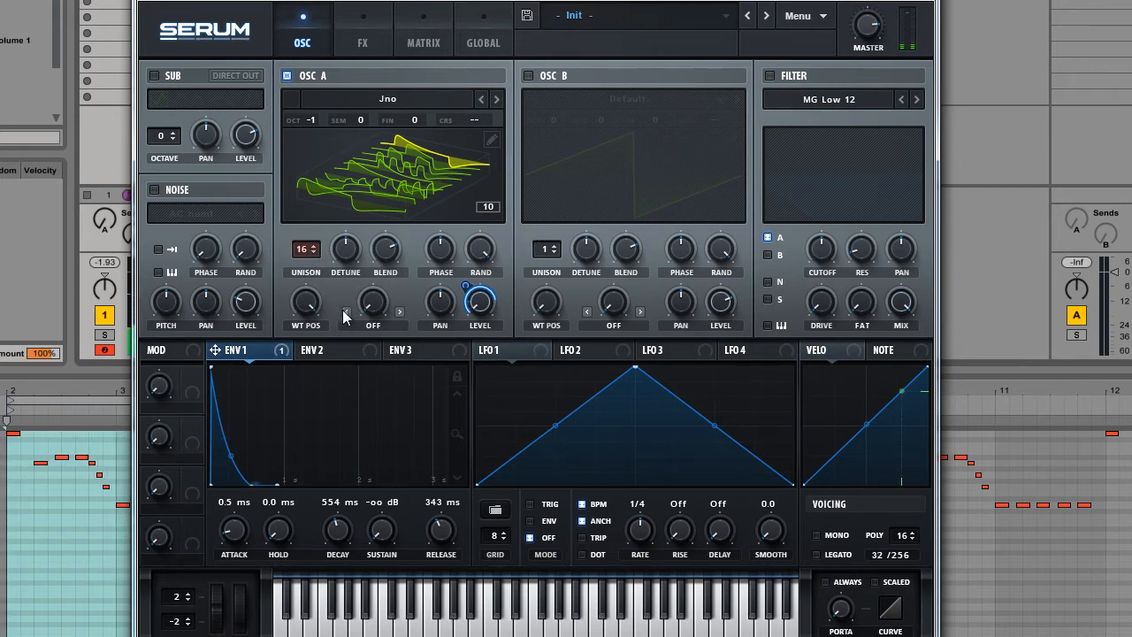
{"action": "left_click_drag", "start_coordinate": [305, 249], "coordinate": [305, 486]}
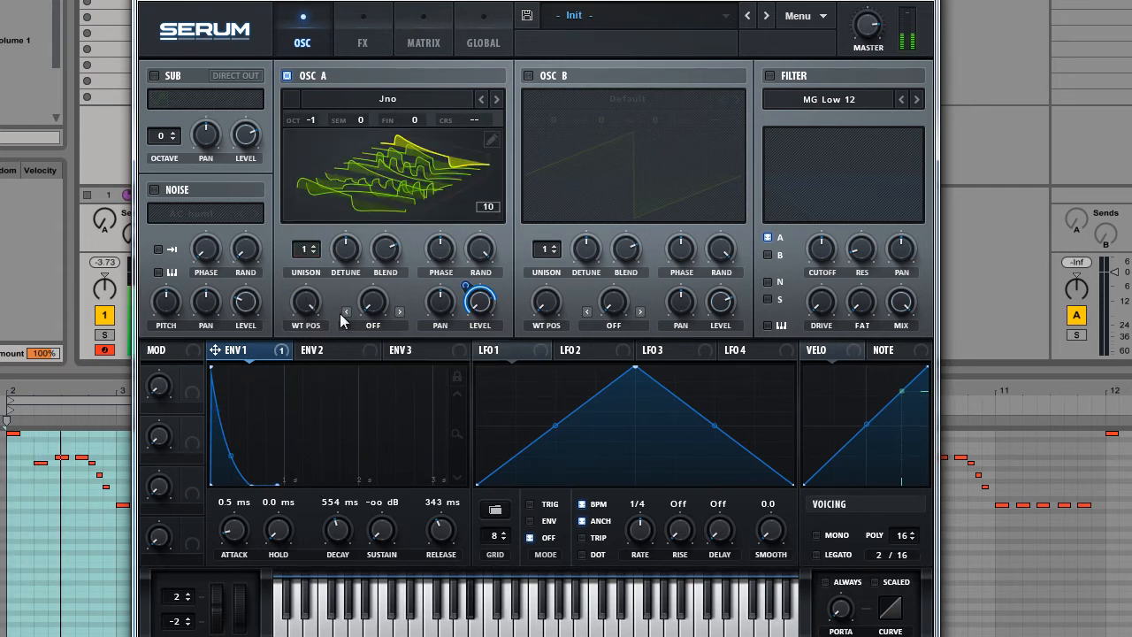
{"action": "left_click_drag", "start_coordinate": [310, 258], "coordinate": [329, 78]}
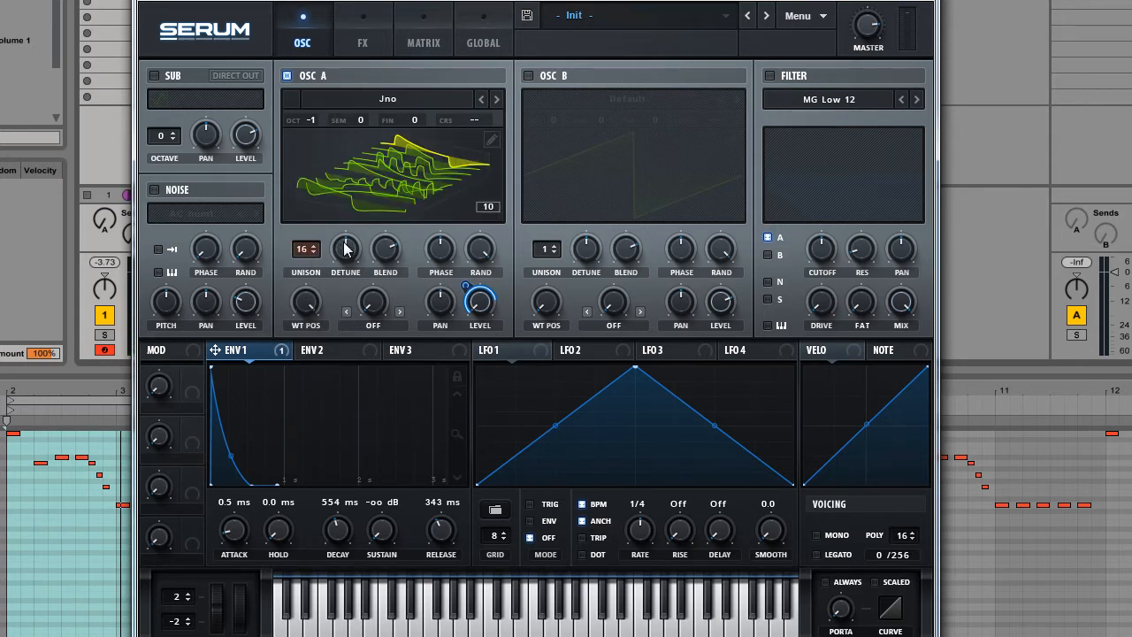
- Lower oscillator A's unison detune to near its minimum
{"action": "mouse_move", "coordinate": [336, 280]}
{"action": "left_click_drag", "start_coordinate": [336, 279], "coordinate": [342, 205]}
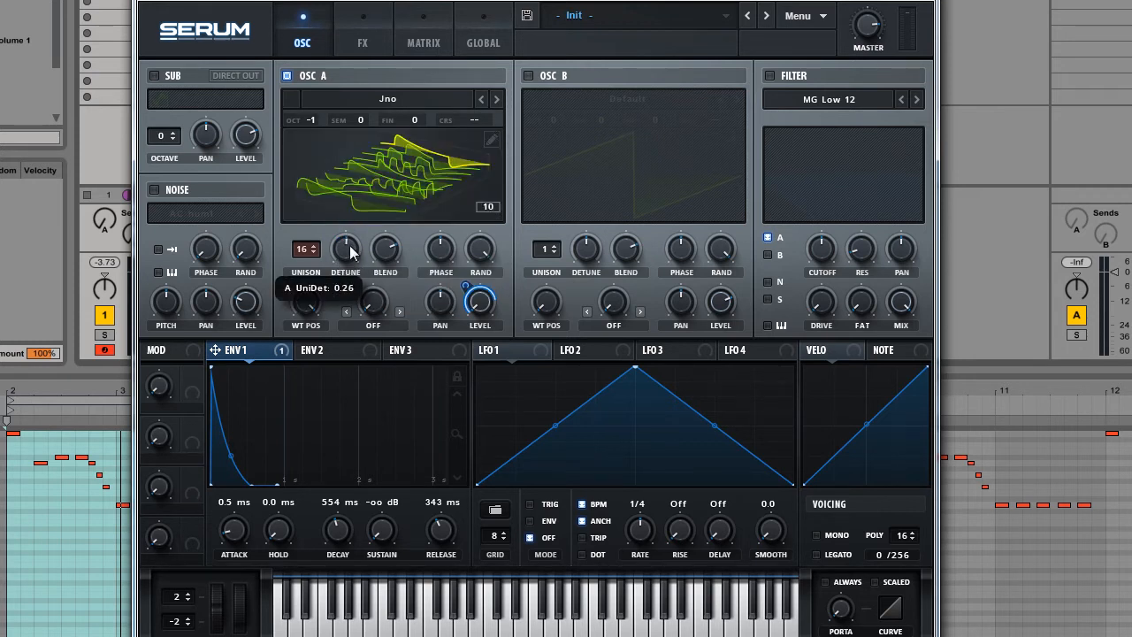
{"action": "left_click_drag", "start_coordinate": [345, 245], "coordinate": [338, 324]}
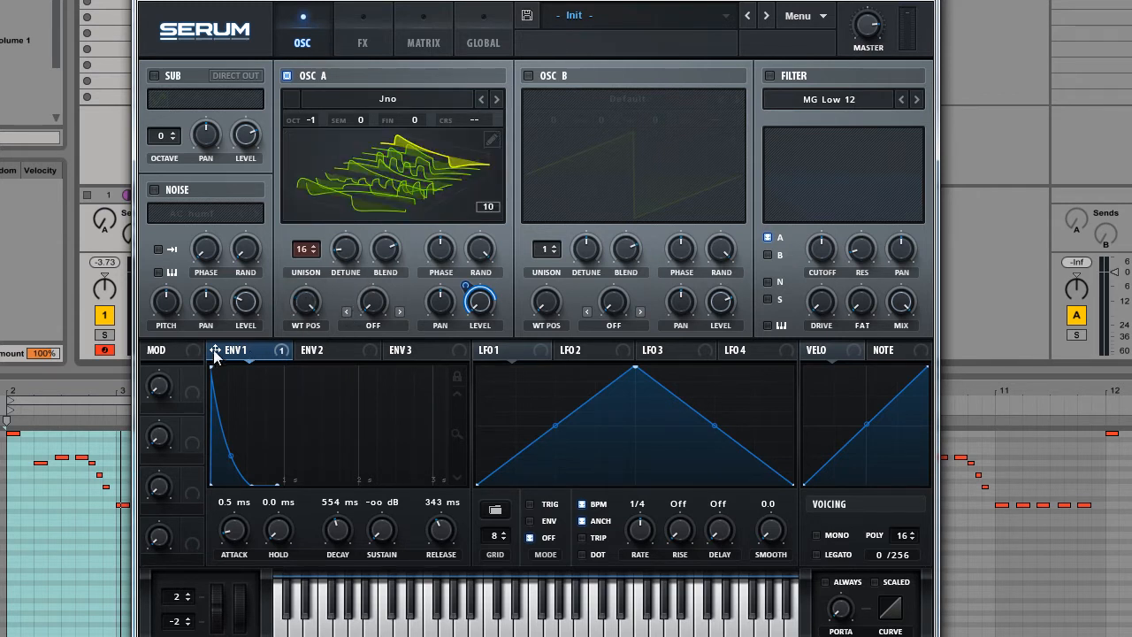
- Shape Env 2 with 1.04 s decay and 0% sustain, and assign it to oscillator A's detune with an amount of about 38
{"action": "left_click", "coordinate": [329, 350]}
{"action": "left_click_drag", "start_coordinate": [336, 529], "coordinate": [320, 523]}
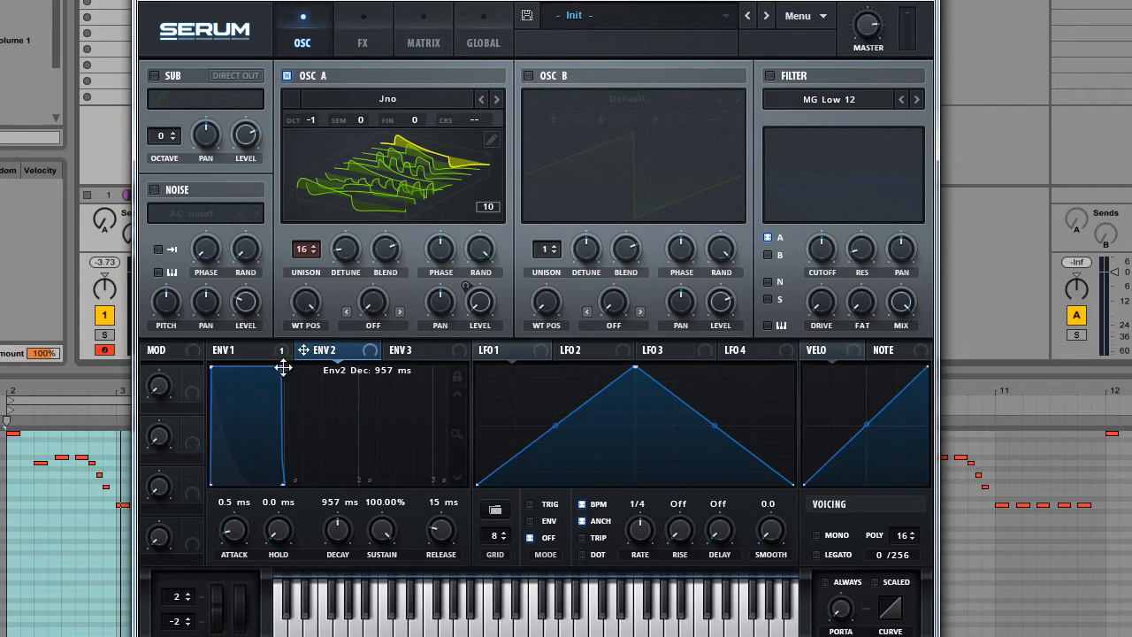
{"action": "left_click_drag", "start_coordinate": [283, 368], "coordinate": [337, 536]}
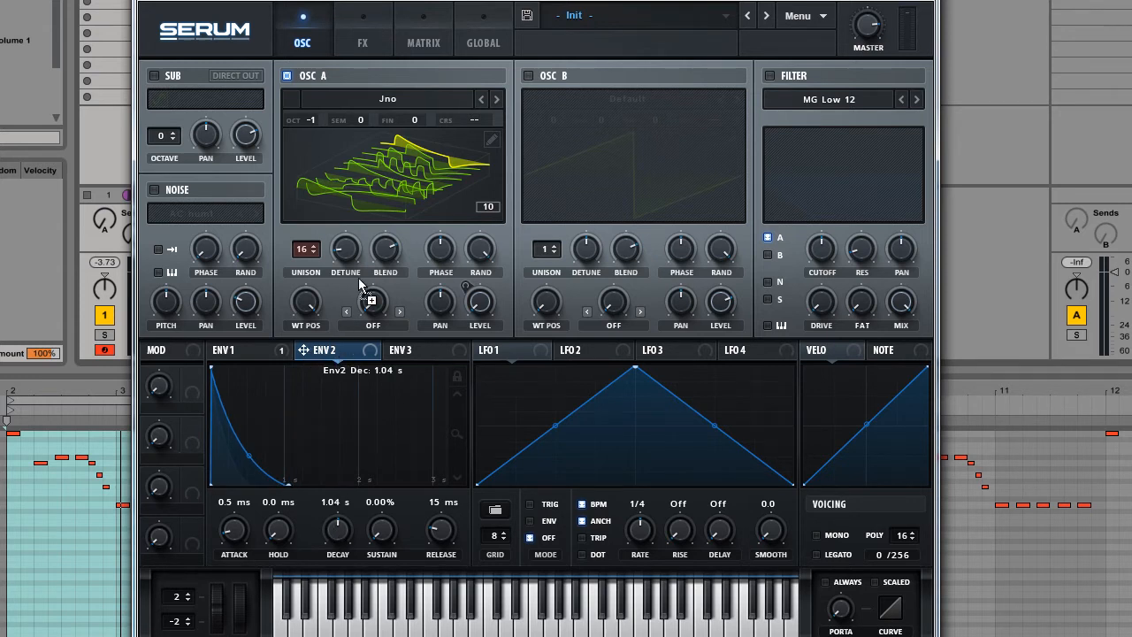
{"action": "left_click_drag", "start_coordinate": [358, 277], "coordinate": [332, 280]}
{"action": "left_click", "coordinate": [346, 248]}
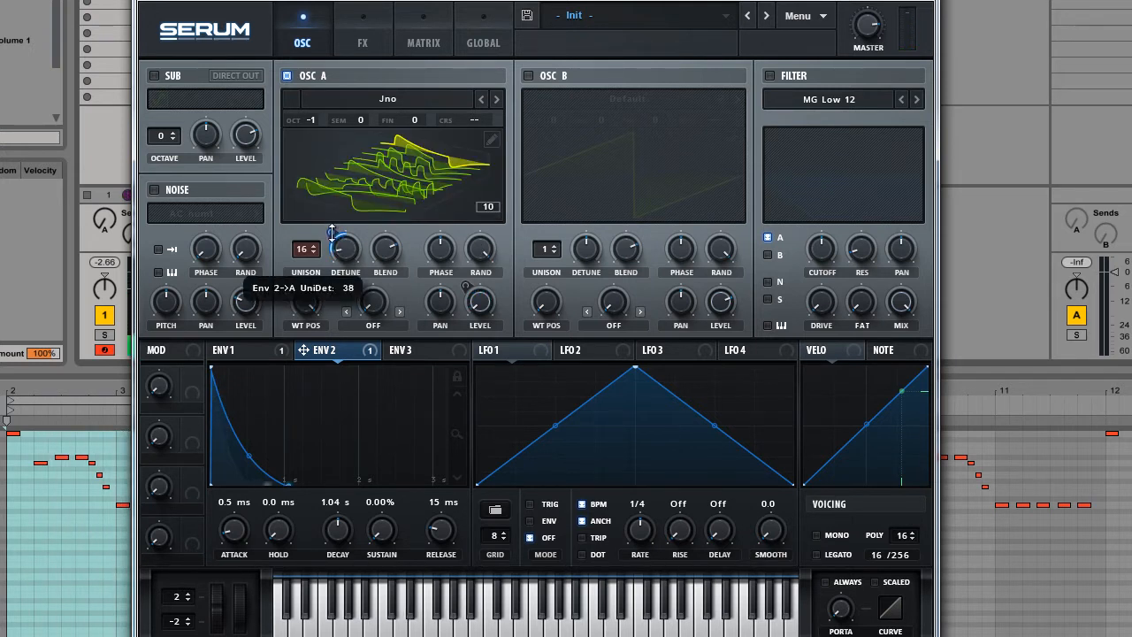
{"action": "left_click", "coordinate": [343, 252]}
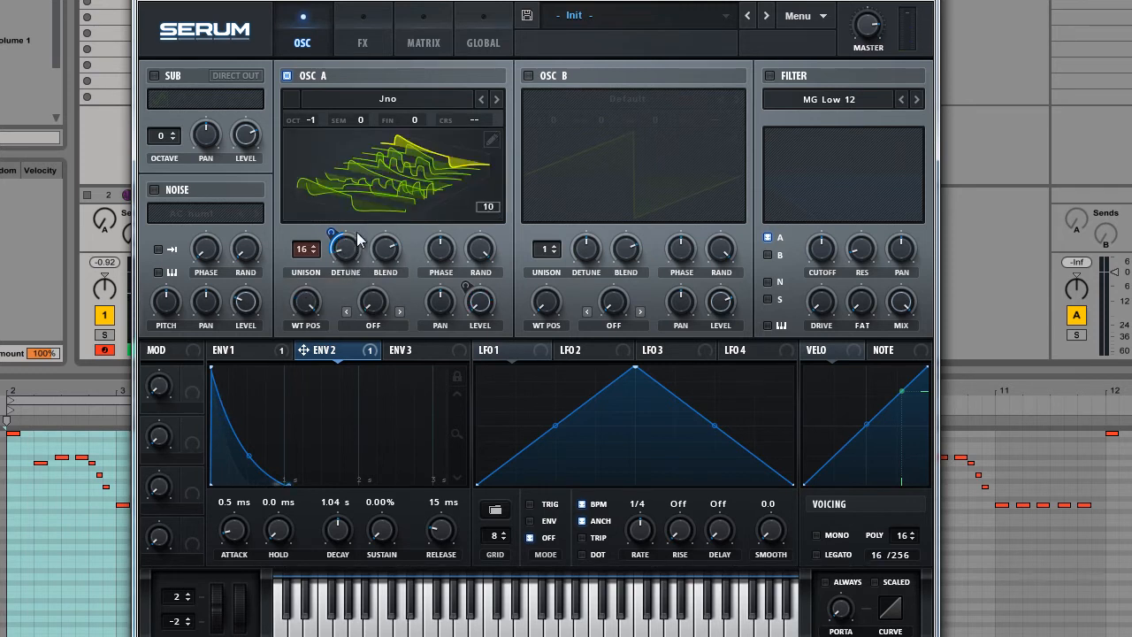
- Fine-tune oscillator A's base detune and its Env 2 modulation amount while listening to the clip
{"action": "left_click_drag", "start_coordinate": [338, 234], "coordinate": [348, 255]}
{"action": "key", "text": "space"}
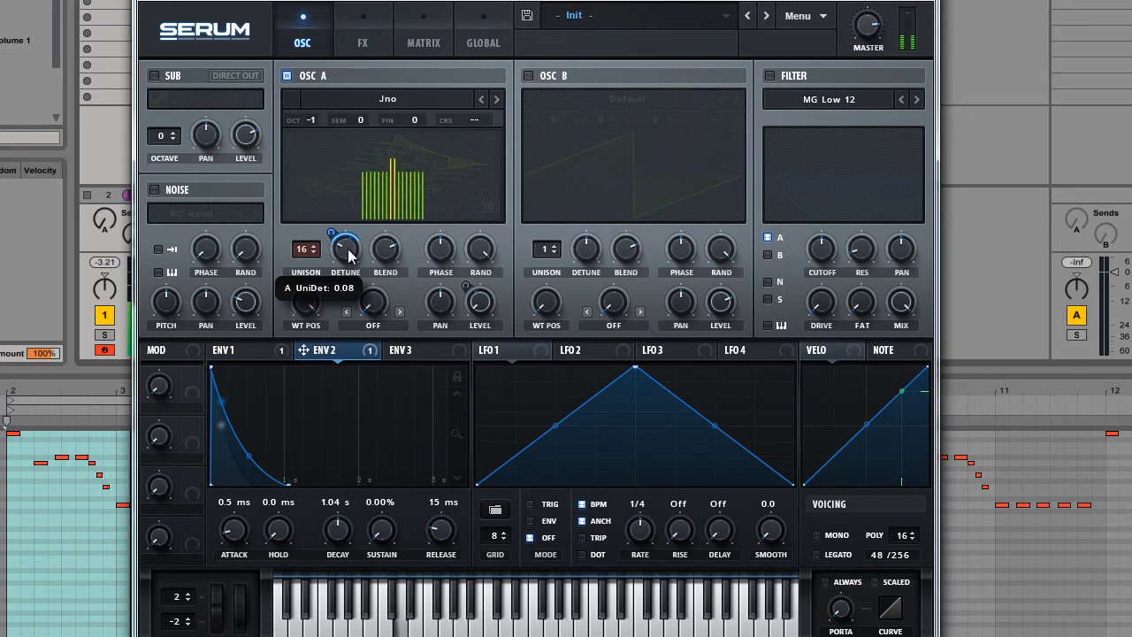
{"action": "left_click_drag", "start_coordinate": [333, 232], "coordinate": [336, 226]}
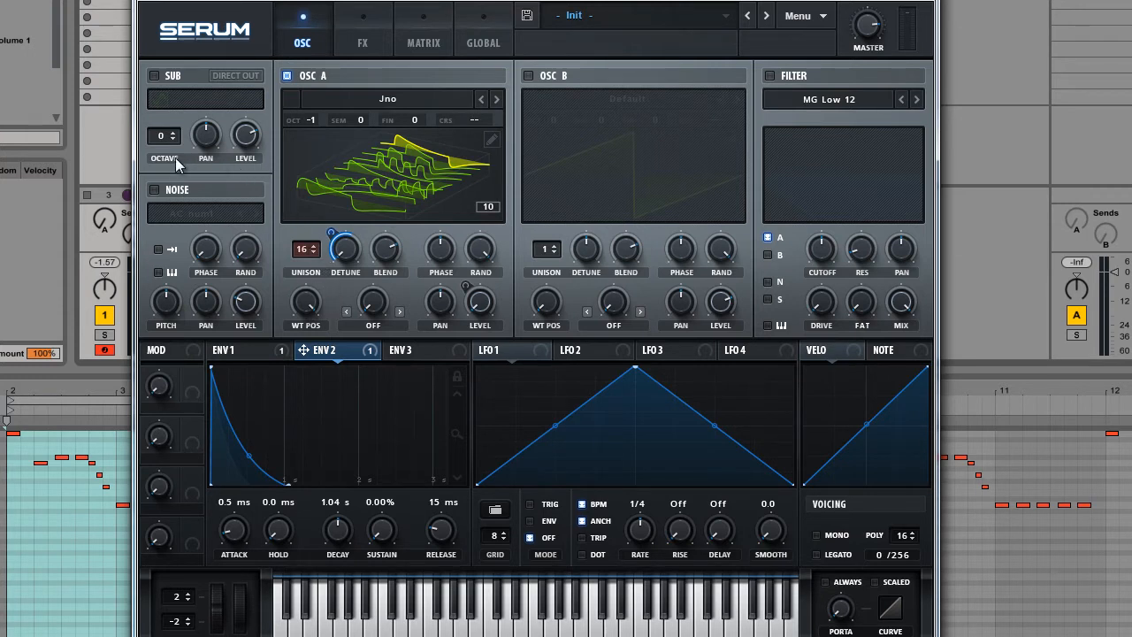
- Enable the noise oscillator and load the ARP circuit sample from the Analog category
{"action": "left_click", "coordinate": [152, 192]}
{"action": "left_click", "coordinate": [206, 214]}
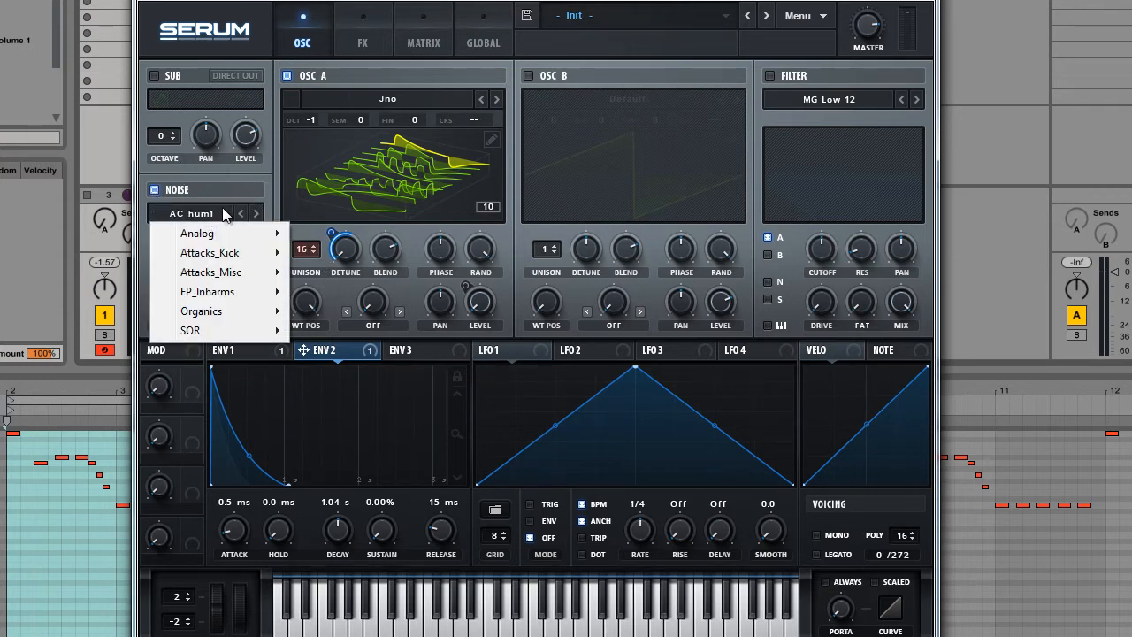
{"action": "mouse_move", "coordinate": [237, 239]}
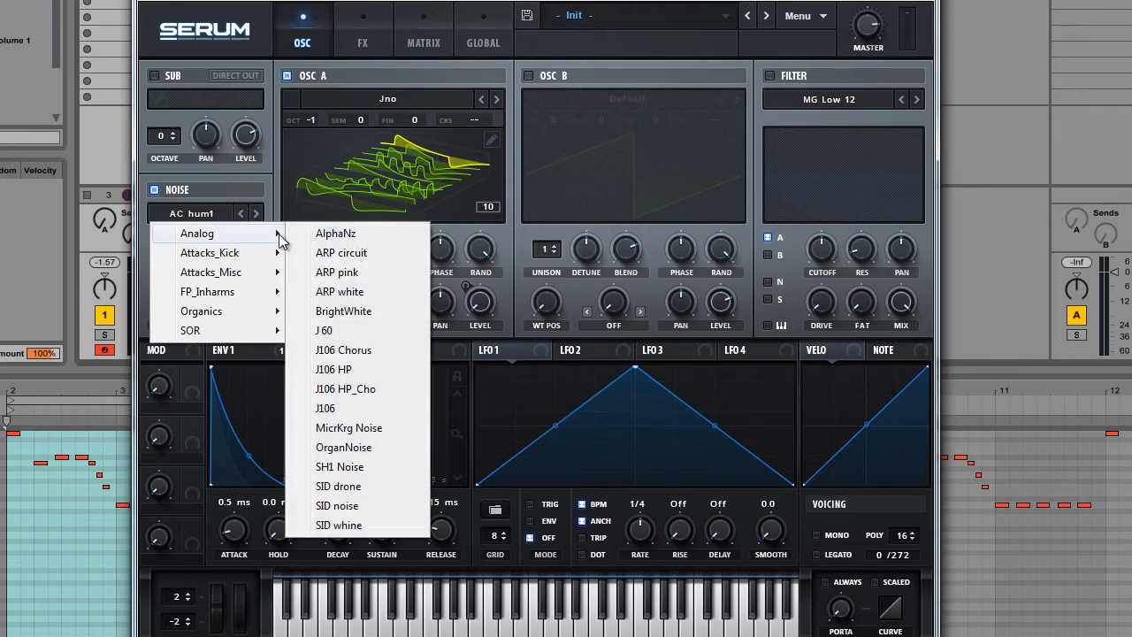
{"action": "left_click", "coordinate": [332, 253]}
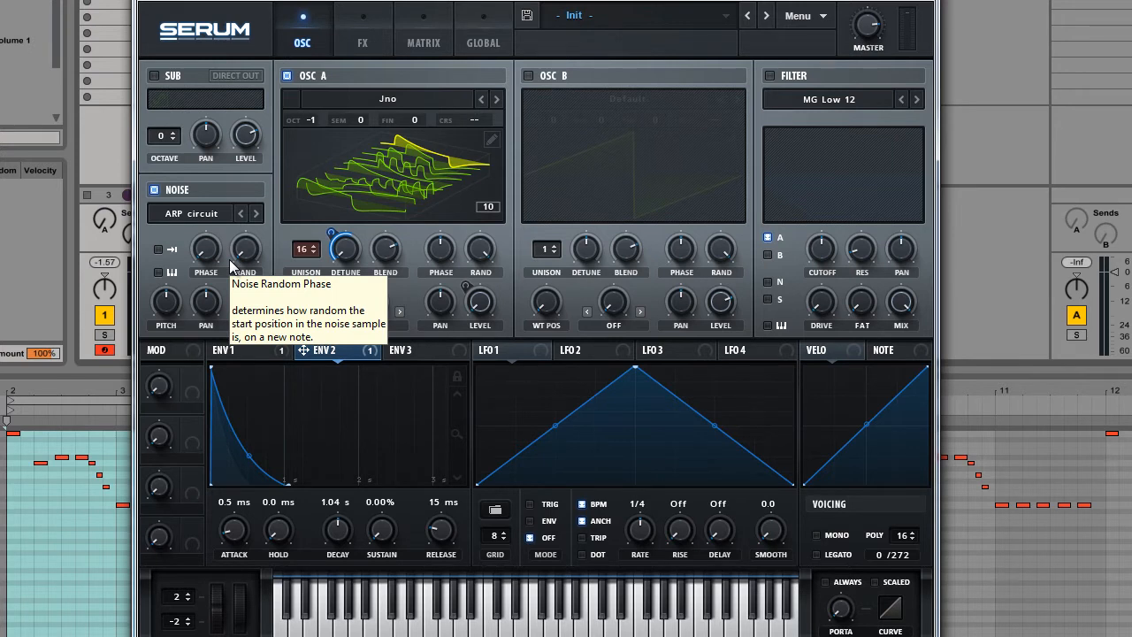
- Set the noise level to 0% and assign Env 1 to it with an amount of about 35
{"action": "left_click_drag", "start_coordinate": [247, 304], "coordinate": [252, 398]}
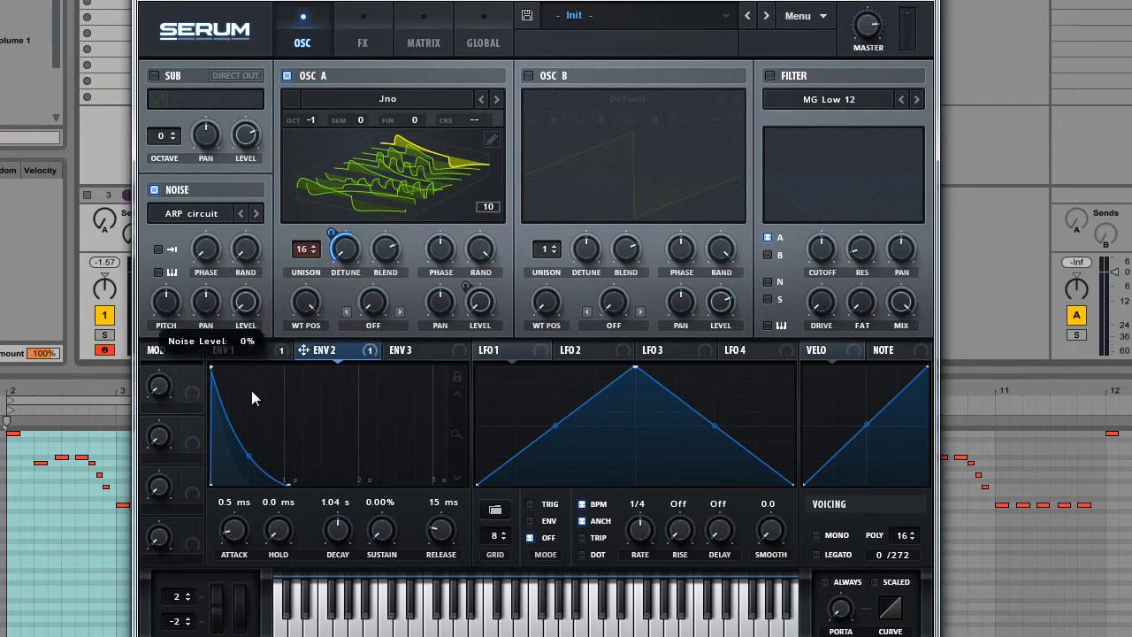
{"action": "left_click", "coordinate": [263, 353]}
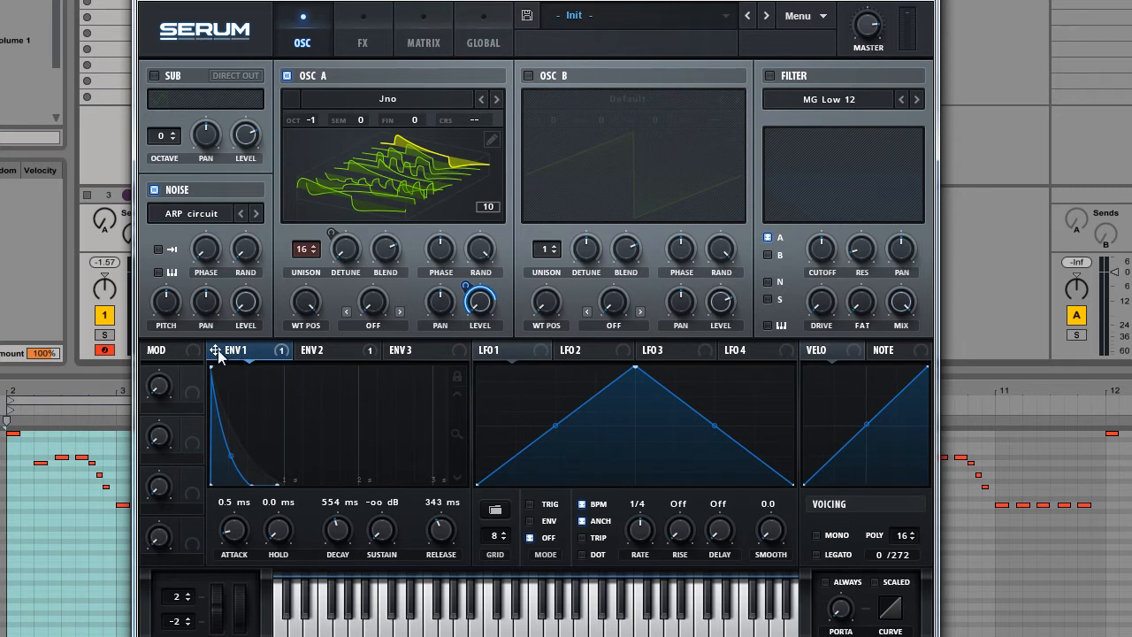
{"action": "mouse_move", "coordinate": [214, 350]}
{"action": "left_mouse_down"}
{"action": "mouse_move", "coordinate": [240, 328]}
{"action": "mouse_move", "coordinate": [245, 300]}
{"action": "mouse_move", "coordinate": [235, 351]}
{"action": "left_mouse_up"}
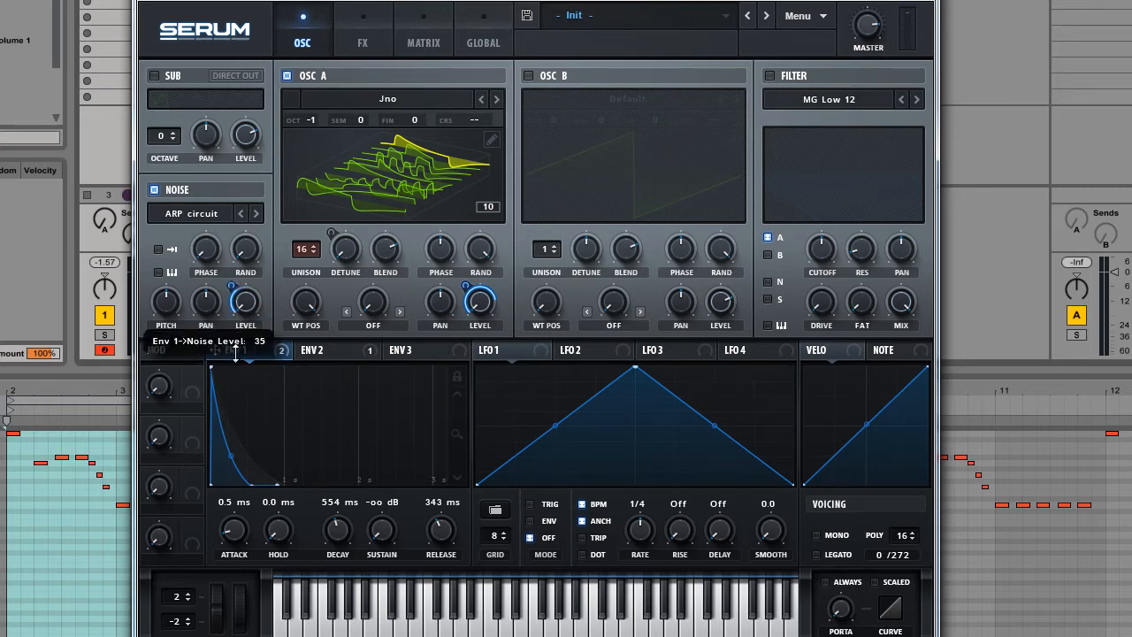
- Keep ARP circuit as the noise sample and reduce Env 1's amount on the noise level to about 26
{"action": "left_click", "coordinate": [202, 218]}
{"action": "mouse_move", "coordinate": [235, 233]}
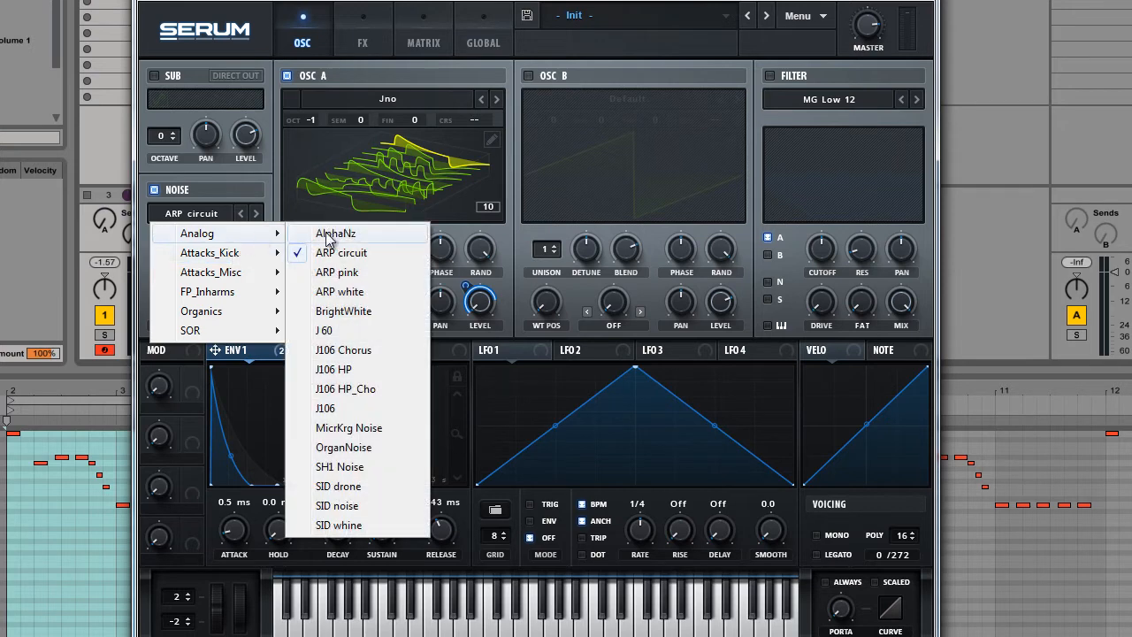
{"action": "left_click", "coordinate": [341, 255]}
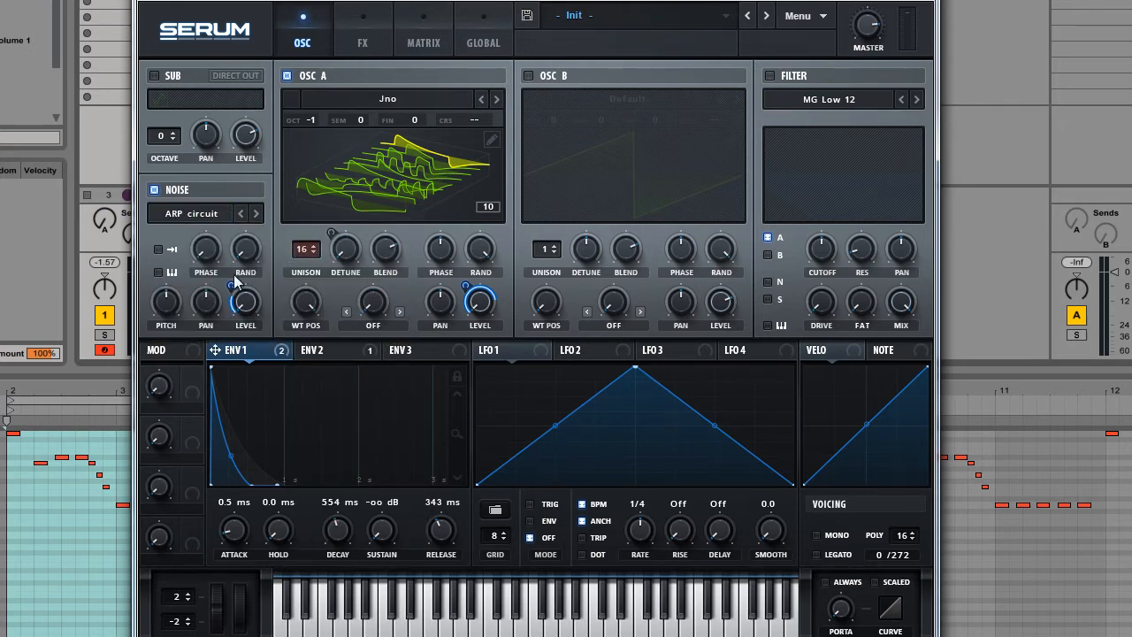
{"action": "left_click_drag", "start_coordinate": [235, 283], "coordinate": [235, 295]}
{"action": "left_click_drag", "start_coordinate": [231, 285], "coordinate": [237, 256]}
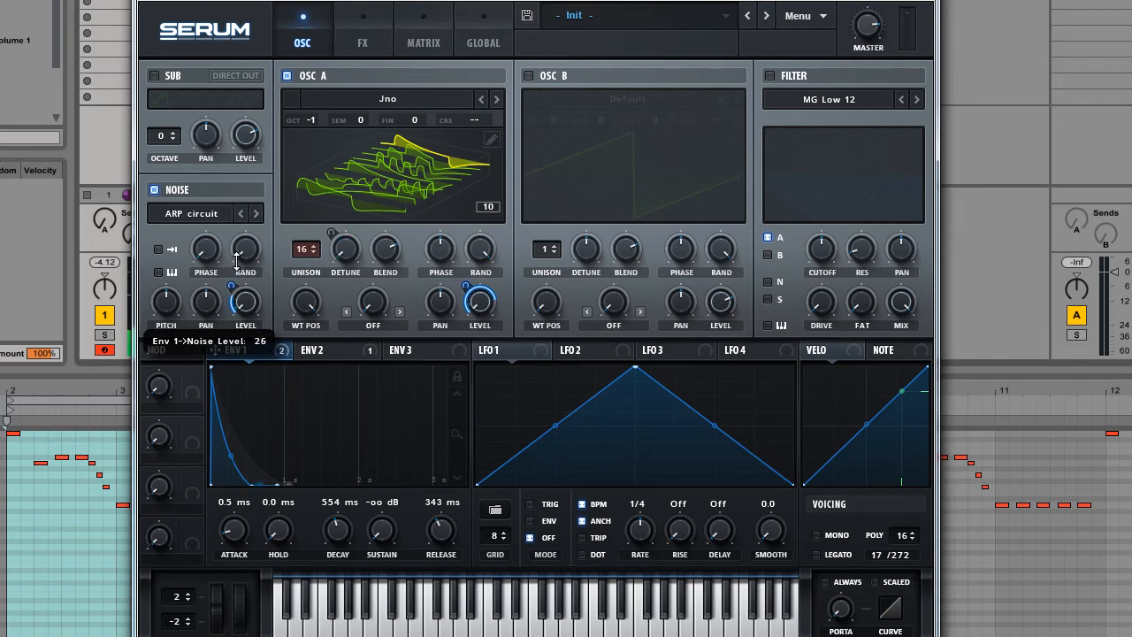
- Try oscillator A's unison detune at 0.00, then readjust the base detune and its Env 2 modulation amount
{"action": "left_click_drag", "start_coordinate": [348, 254], "coordinate": [354, 312]}
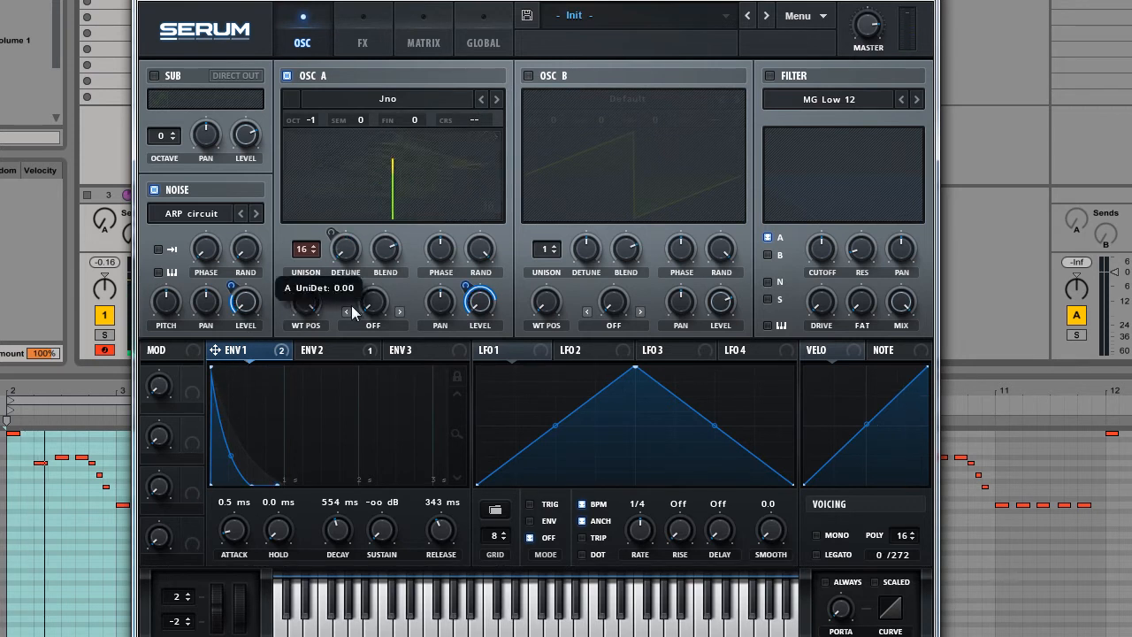
{"action": "left_click_drag", "start_coordinate": [344, 271], "coordinate": [345, 264]}
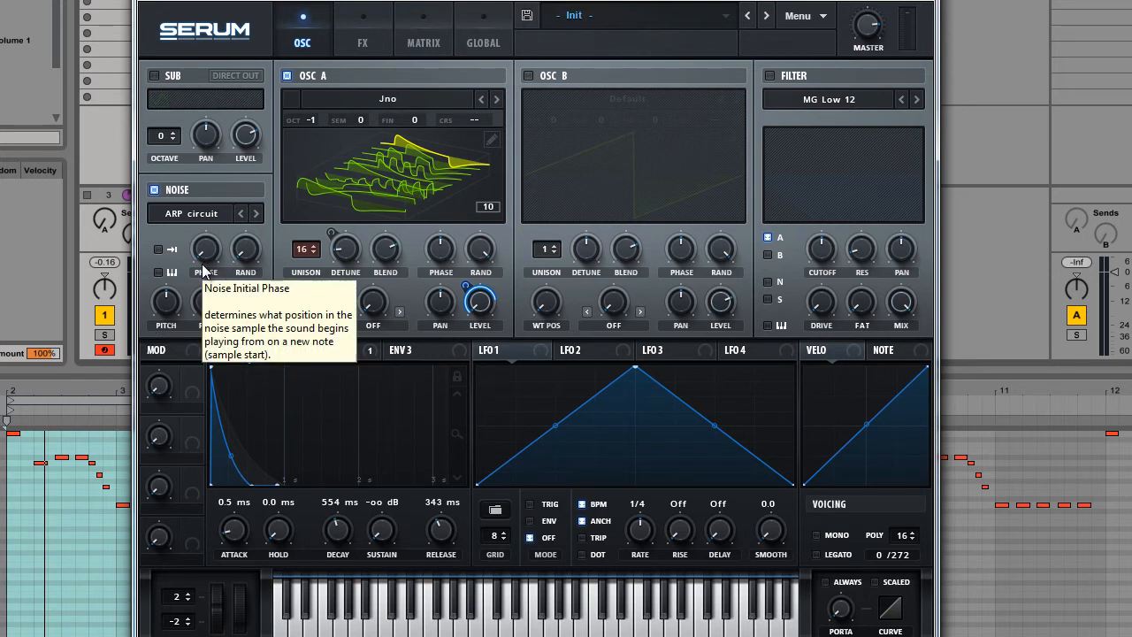
{"action": "mouse_move", "coordinate": [345, 251]}
{"action": "left_mouse_down"}
{"action": "mouse_move", "coordinate": [336, 241]}
{"action": "mouse_move", "coordinate": [347, 264]}
{"action": "left_mouse_up"}
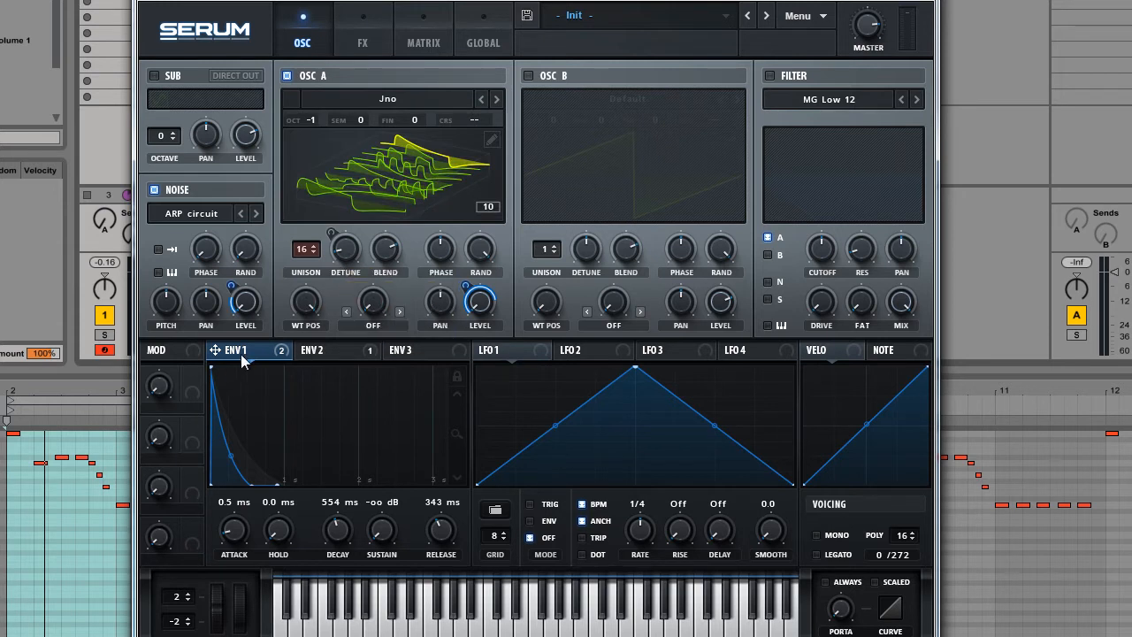
{"action": "left_click", "coordinate": [322, 351]}
{"action": "left_click_drag", "start_coordinate": [346, 256], "coordinate": [334, 235]}
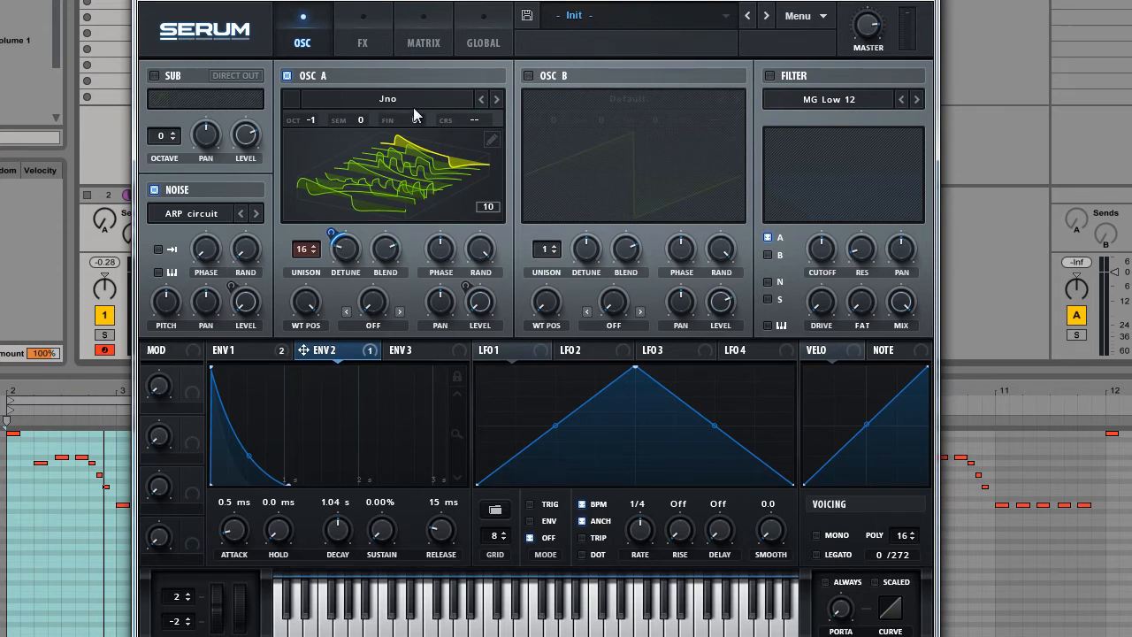
- Enable the MG Low 12 filter, lower its cutoff, and assign Env 1 to modulate the cutoff
{"action": "left_click", "coordinate": [770, 77]}
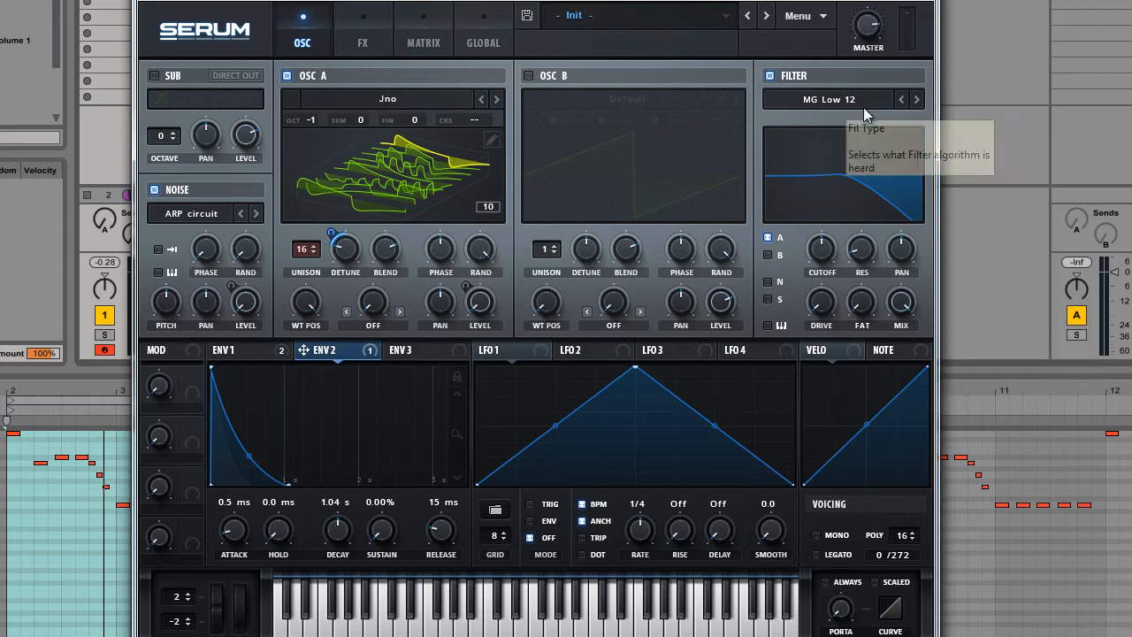
{"action": "mouse_move", "coordinate": [820, 252]}
{"action": "left_mouse_down"}
{"action": "mouse_move", "coordinate": [812, 291]}
{"action": "mouse_move", "coordinate": [832, 256]}
{"action": "mouse_move", "coordinate": [814, 267]}
{"action": "left_mouse_up"}
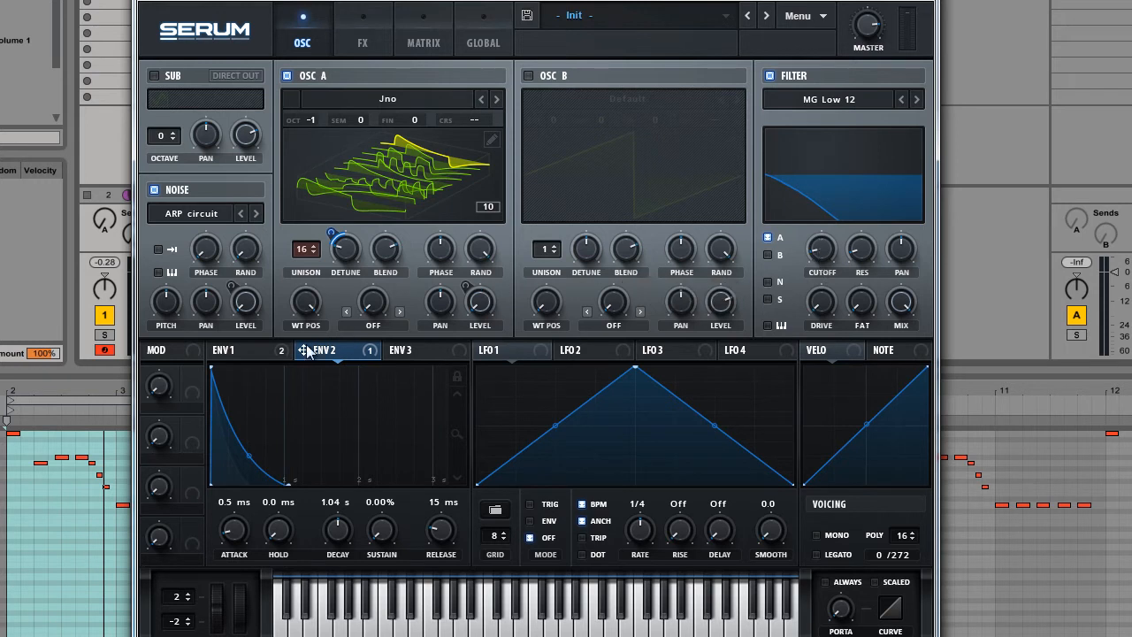
{"action": "left_click", "coordinate": [230, 354]}
{"action": "left_click_drag", "start_coordinate": [228, 354], "coordinate": [810, 231]}
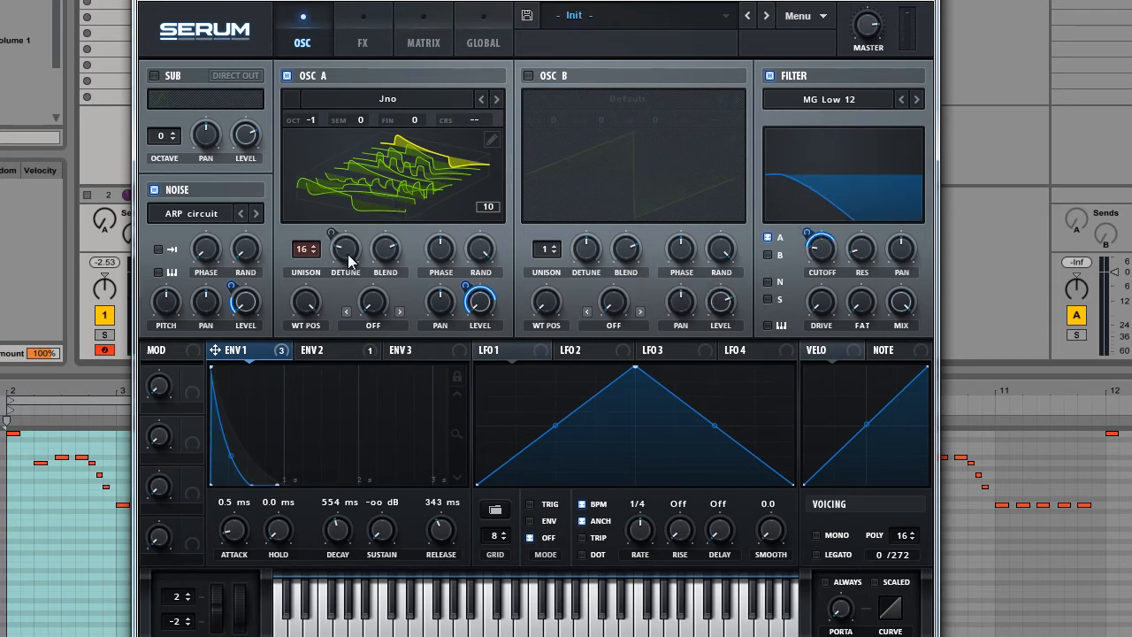
- Fine-tune the filter's base cutoff and its Env 1 modulation amount while playing the clip
{"action": "right_click", "coordinate": [830, 247]}
{"action": "left_click", "coordinate": [803, 230]}
{"action": "key", "text": "space"}
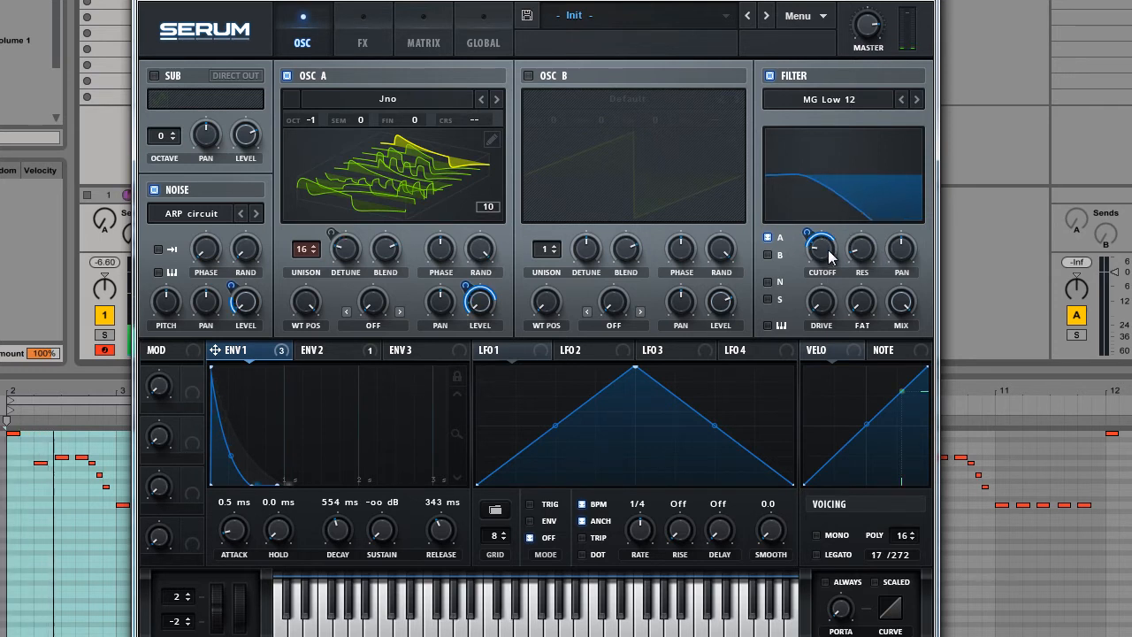
{"action": "mouse_move", "coordinate": [820, 253]}
{"action": "left_click_drag", "start_coordinate": [822, 244], "coordinate": [824, 247]}
{"action": "key", "text": "space"}
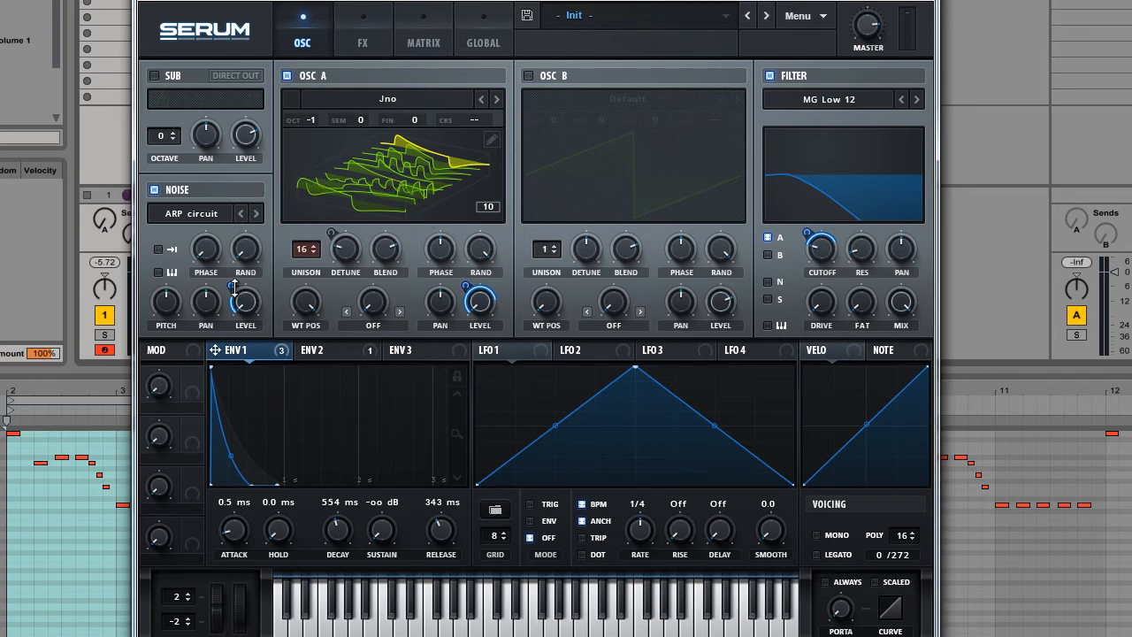
- Lower Env 1's amount on the noise level and readjust its amount on the filter cutoff while listening to the clip
{"action": "mouse_move", "coordinate": [236, 287]}
{"action": "left_click_drag", "start_coordinate": [237, 293], "coordinate": [239, 301]}
{"action": "key", "text": "space"}
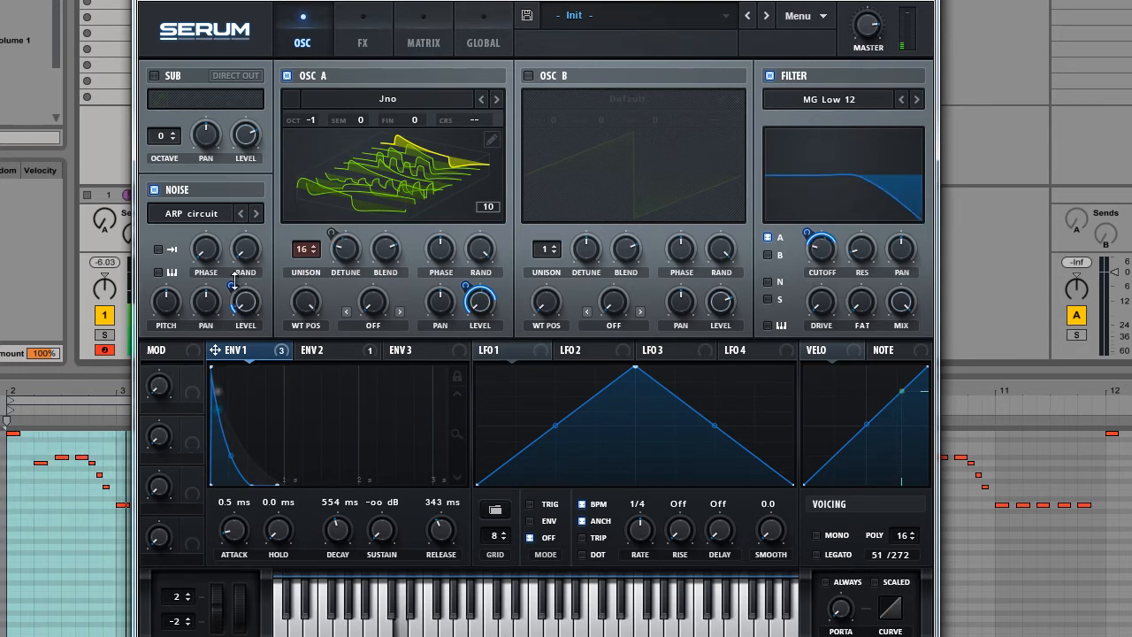
{"action": "mouse_move", "coordinate": [820, 240]}
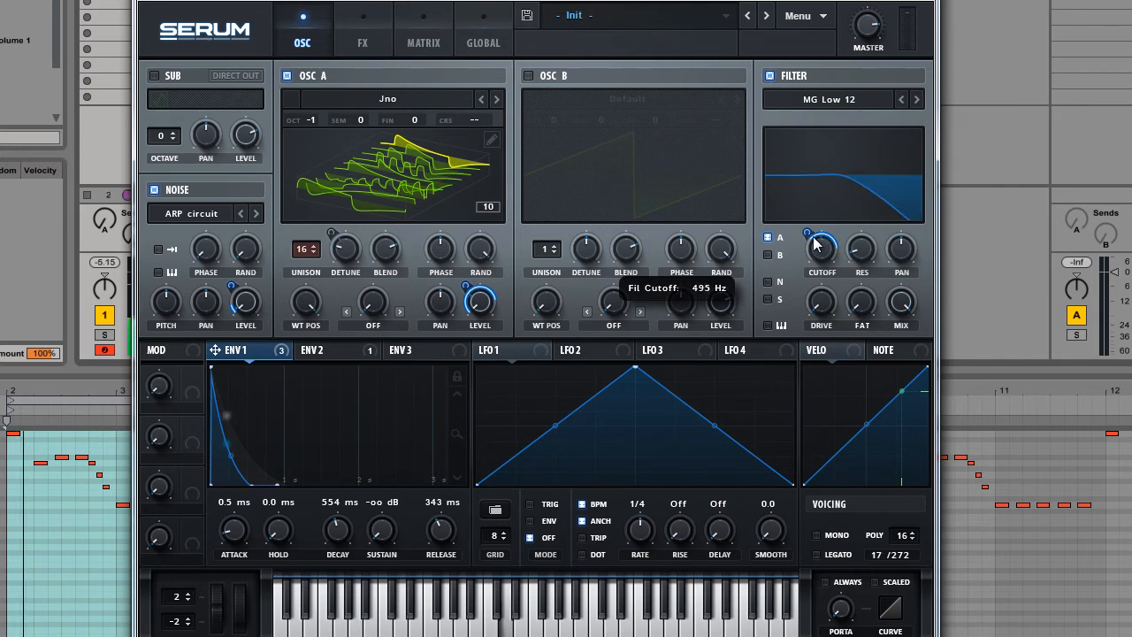
{"action": "left_click_drag", "start_coordinate": [806, 232], "coordinate": [808, 227]}
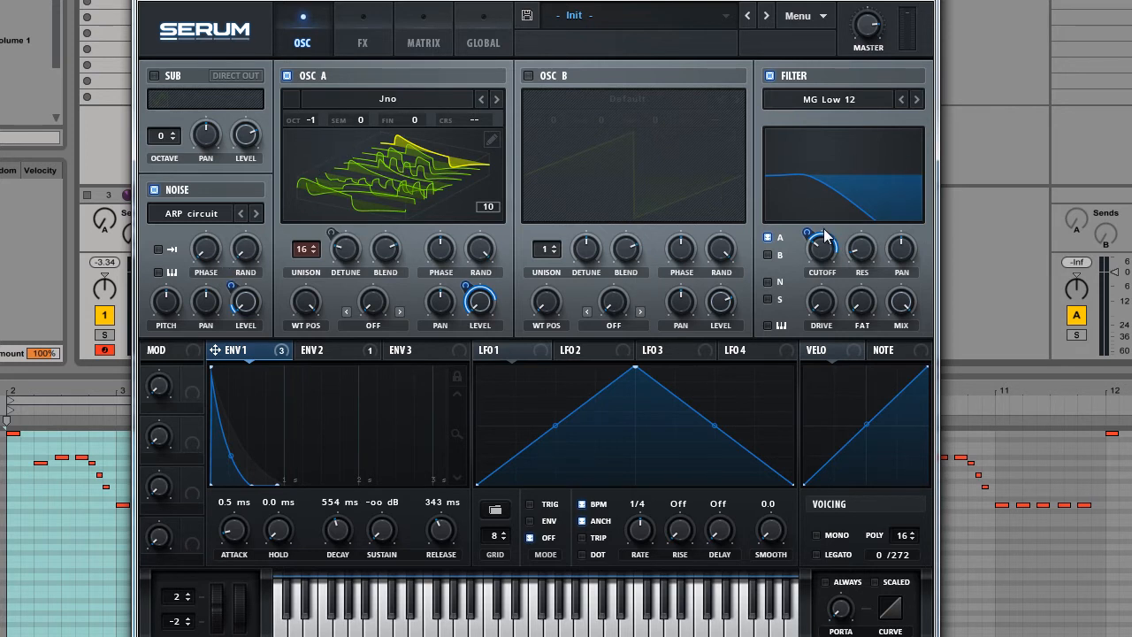
- Adjust the low-cut frequency of the EQ effect, comparing higher and lower settings
{"action": "left_click", "coordinate": [376, 27]}
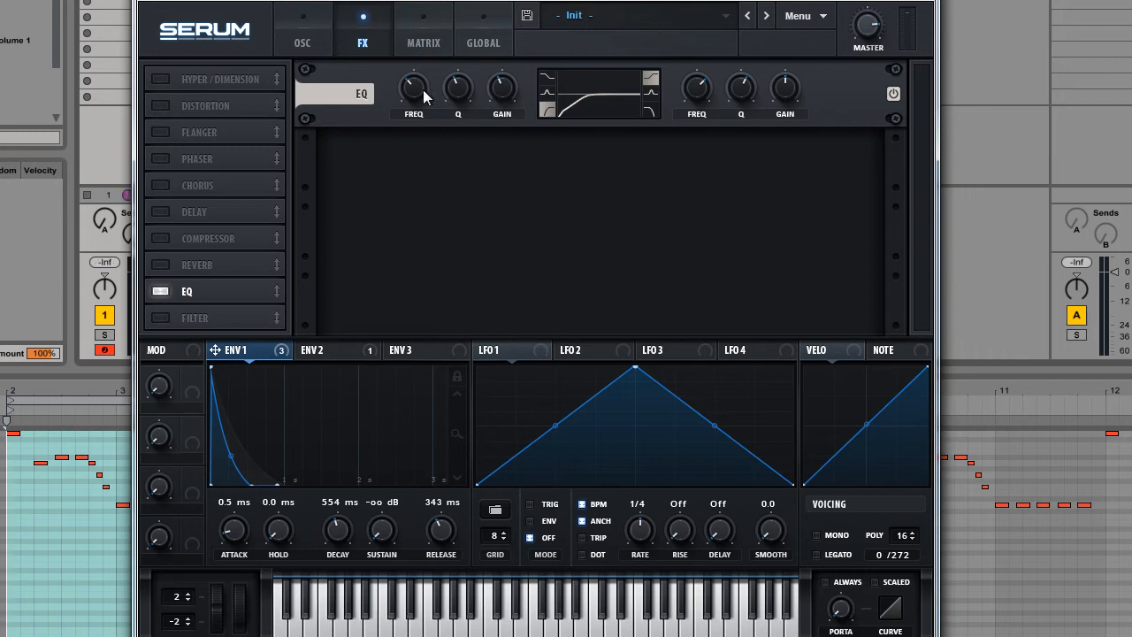
{"action": "mouse_move", "coordinate": [415, 90]}
{"action": "left_mouse_down"}
{"action": "mouse_move", "coordinate": [422, 69]}
{"action": "mouse_move", "coordinate": [421, 101]}
{"action": "left_mouse_up"}
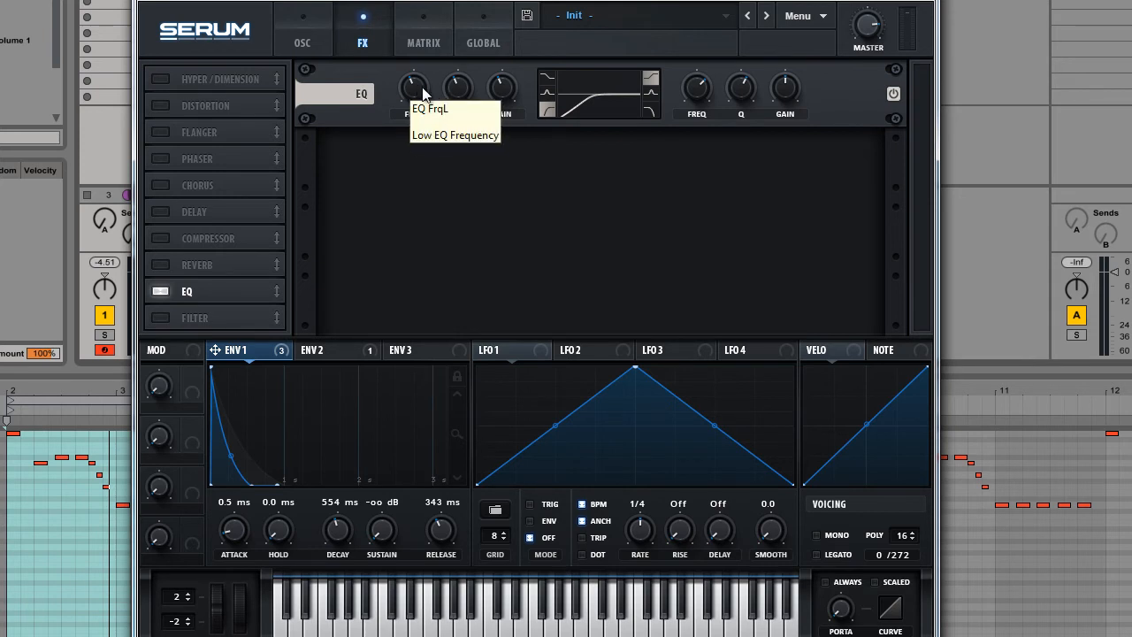
{"action": "left_click_drag", "start_coordinate": [412, 91], "coordinate": [419, 104]}
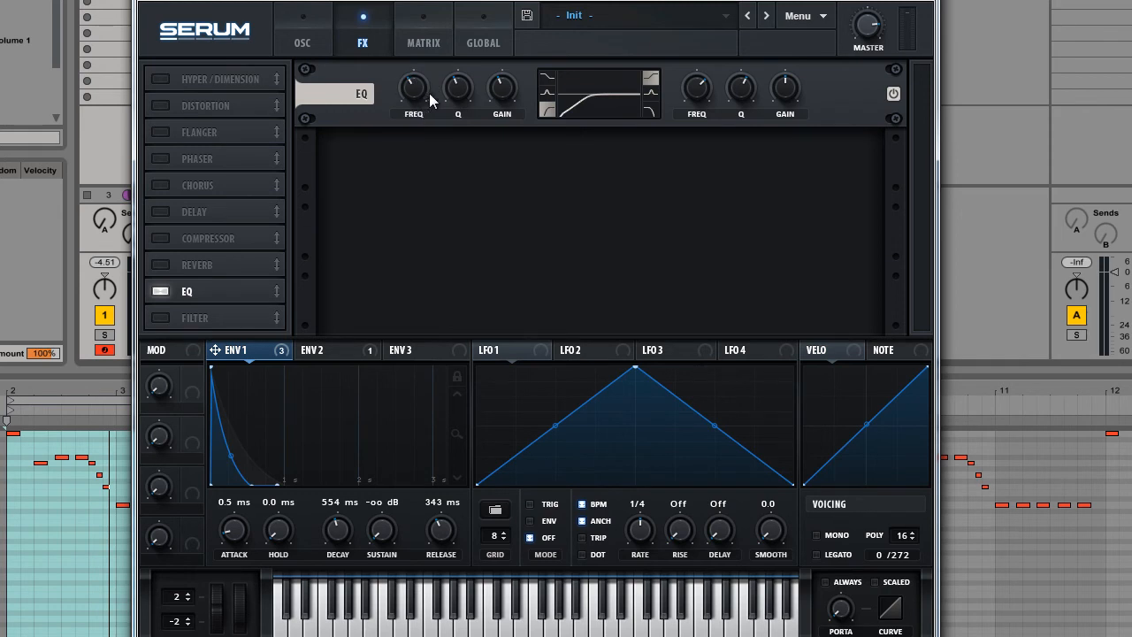
{"action": "left_click_drag", "start_coordinate": [411, 87], "coordinate": [411, 101]}
{"action": "left_click_drag", "start_coordinate": [415, 89], "coordinate": [420, 43]}
{"action": "left_click_drag", "start_coordinate": [412, 87], "coordinate": [415, 112]}
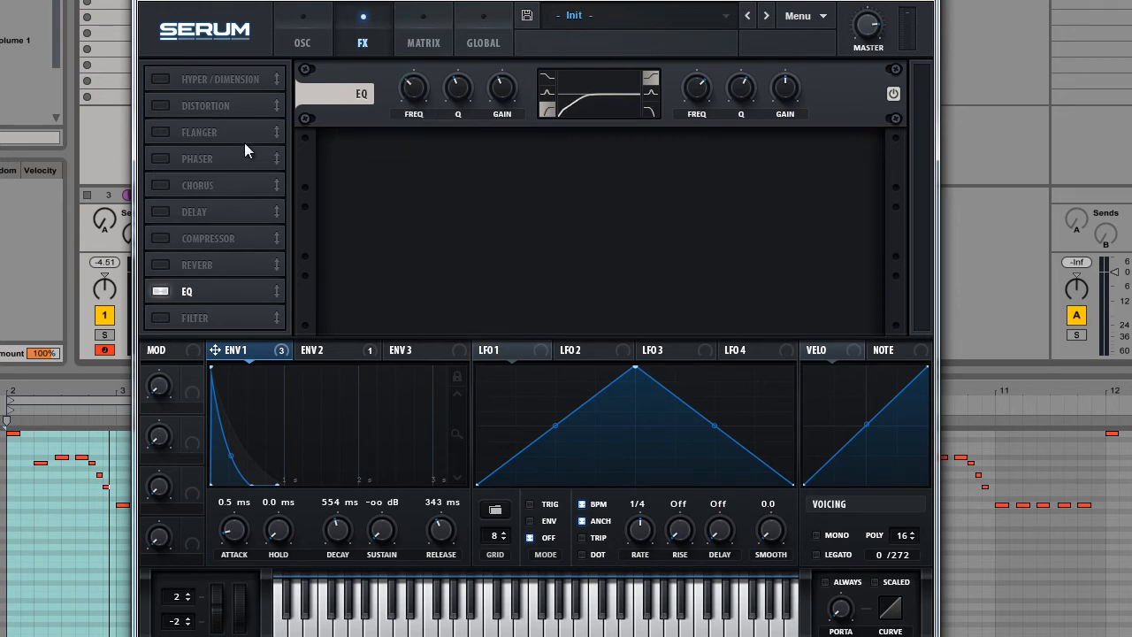
- Add the Reverb effect and settle on a low mix after comparing drier and wetter settings with the clip
{"action": "left_click", "coordinate": [161, 264]}
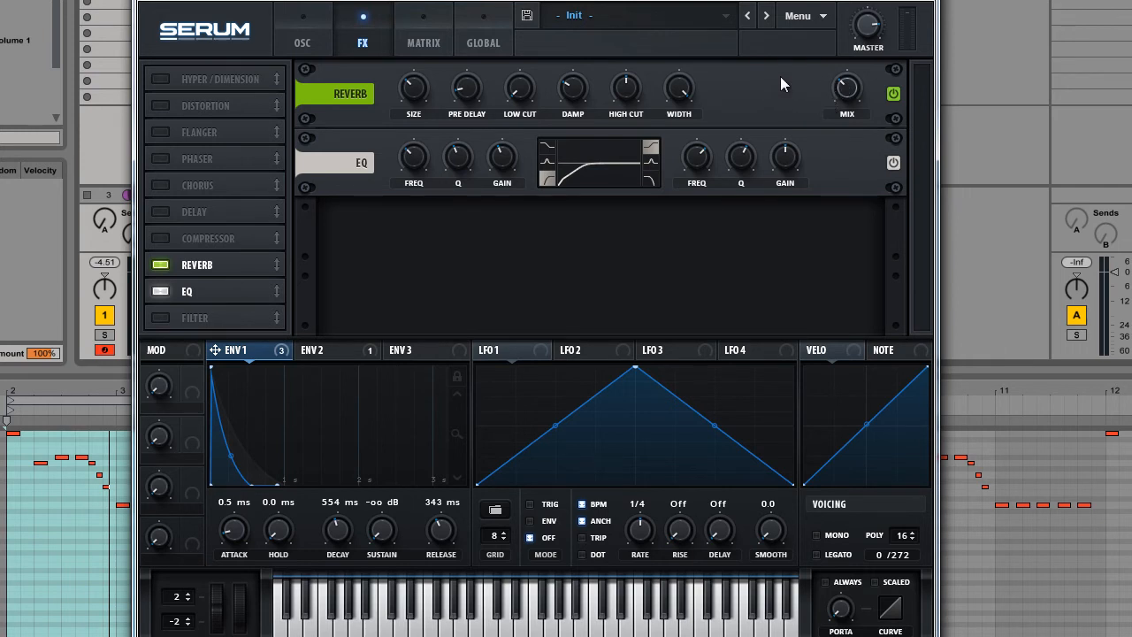
{"action": "mouse_move", "coordinate": [843, 101]}
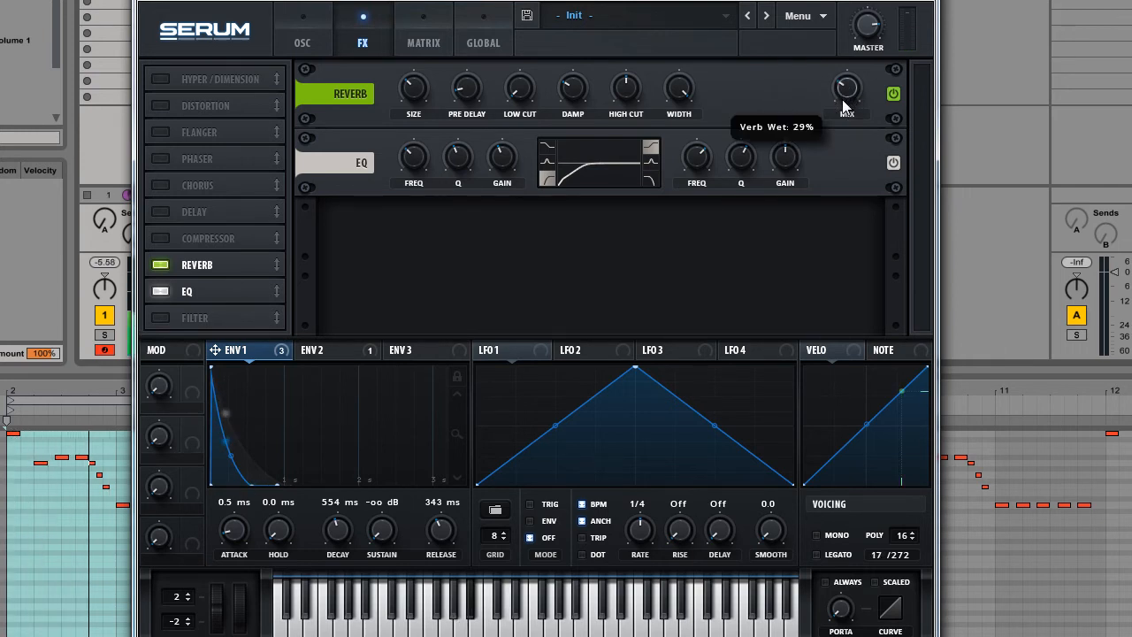
{"action": "left_click_drag", "start_coordinate": [843, 102], "coordinate": [849, 150]}
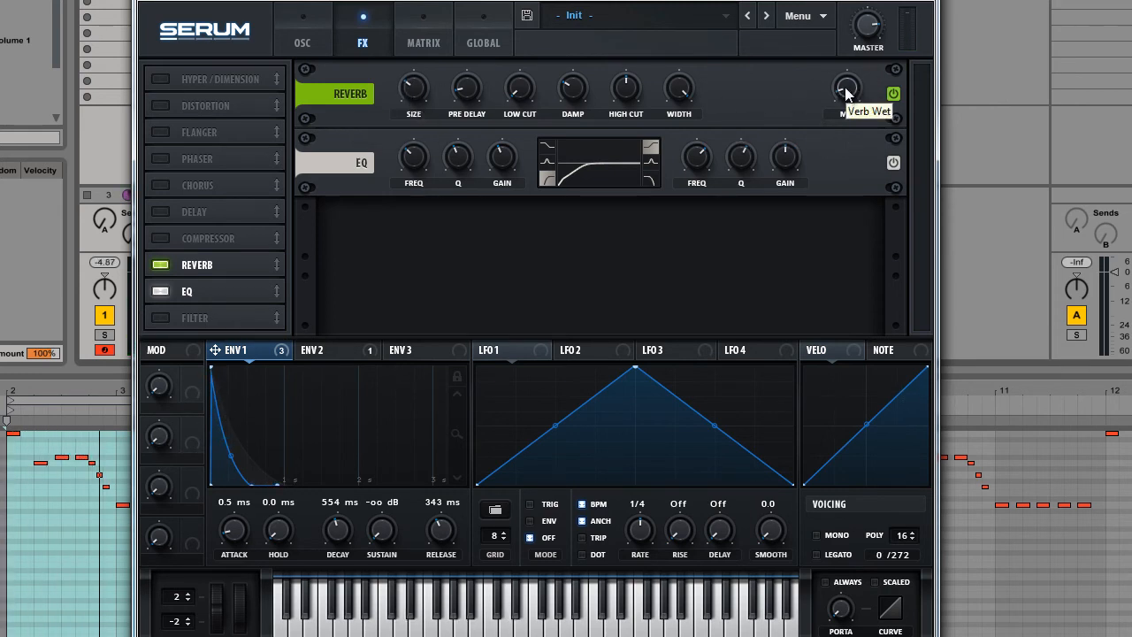
{"action": "left_click_drag", "start_coordinate": [846, 91], "coordinate": [847, 40]}
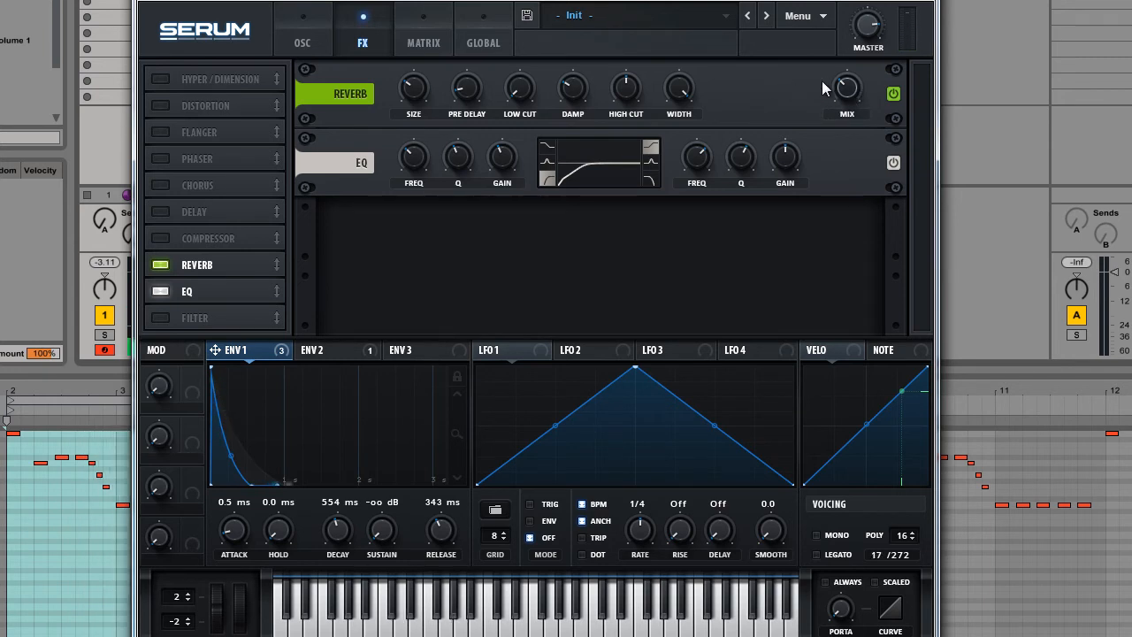
{"action": "mouse_move", "coordinate": [851, 100]}
{"action": "left_click_drag", "start_coordinate": [850, 94], "coordinate": [849, 132]}
- Raise the reverb's damping, comparing low and high settings
{"action": "mouse_move", "coordinate": [568, 69]}
{"action": "left_click_drag", "start_coordinate": [567, 66], "coordinate": [576, 11]}
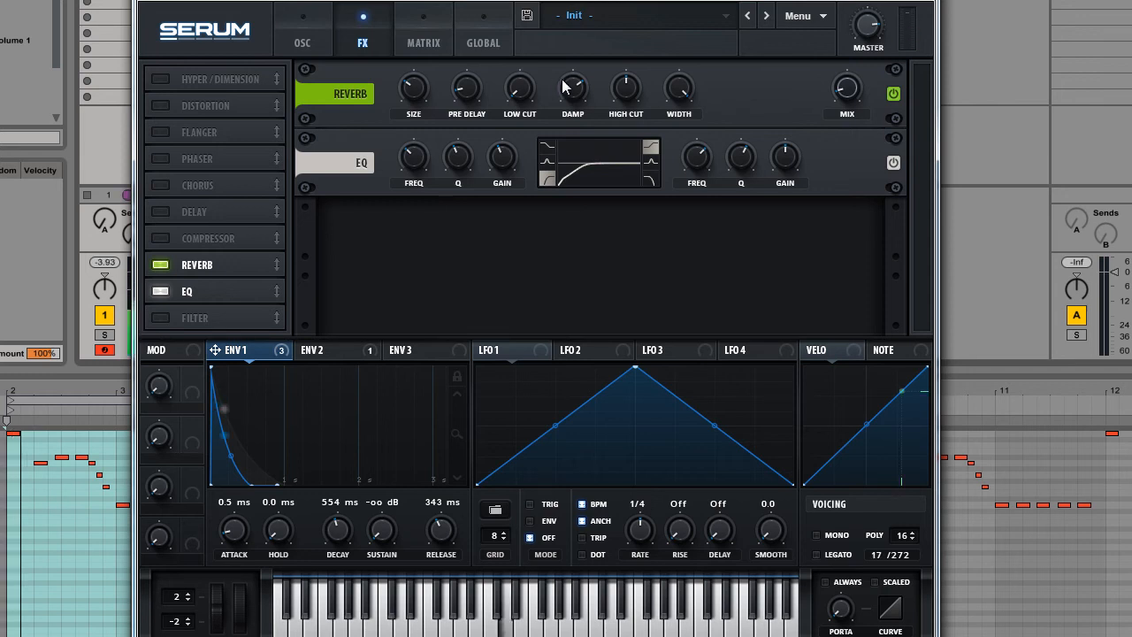
{"action": "left_click_drag", "start_coordinate": [570, 87], "coordinate": [570, 48]}
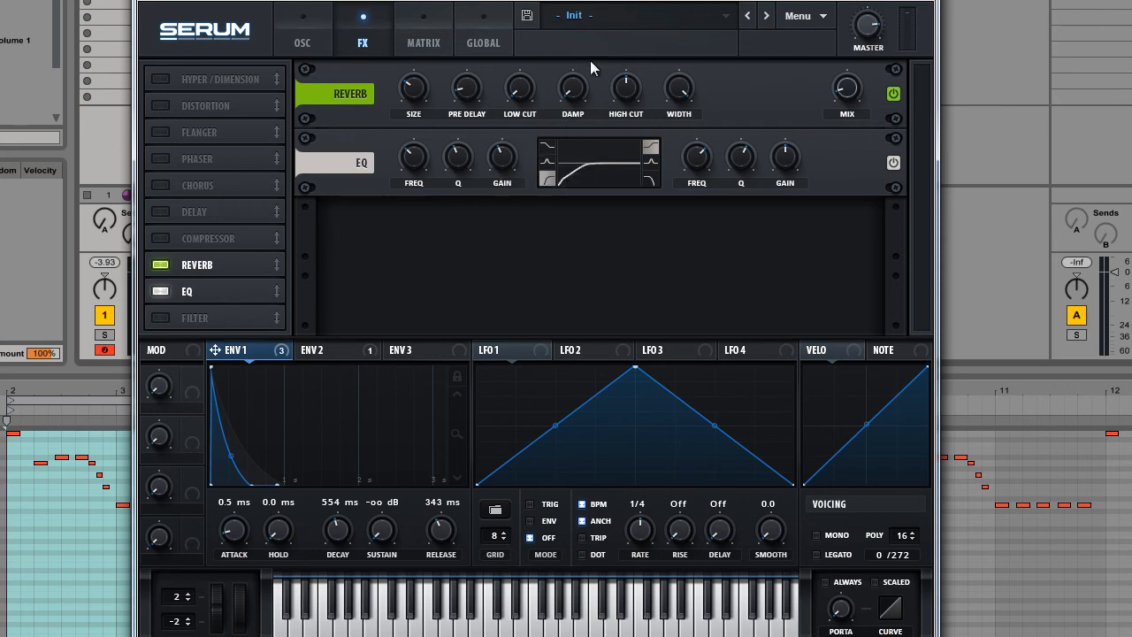
{"action": "left_click_drag", "start_coordinate": [572, 97], "coordinate": [572, 77]}
- Add the Delay effect in Ping-Pong mode, set its mix to about 11%, and adjust its feedback
{"action": "left_click", "coordinate": [161, 213]}
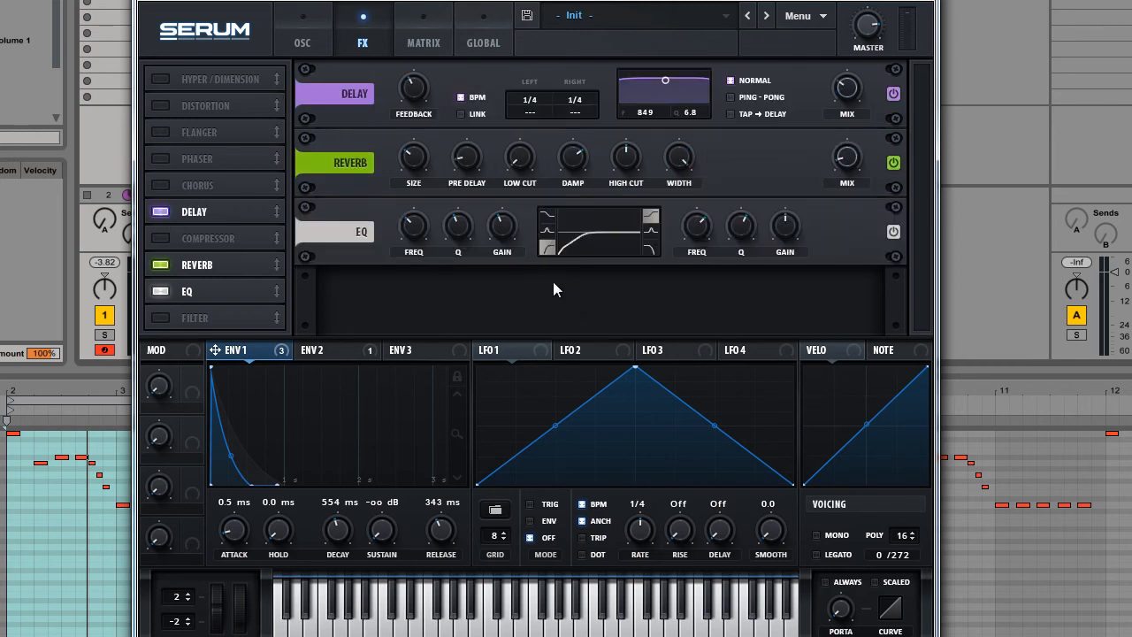
{"action": "left_click", "coordinate": [732, 97]}
{"action": "left_click_drag", "start_coordinate": [846, 90], "coordinate": [846, 95]}
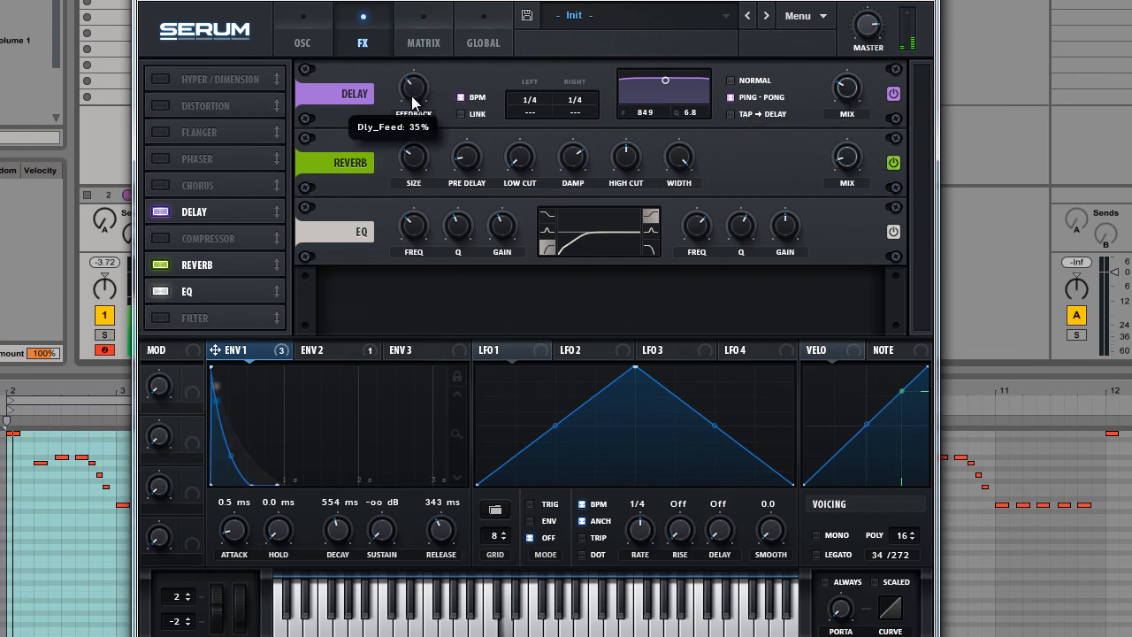
{"action": "left_click_drag", "start_coordinate": [837, 91], "coordinate": [839, 110]}
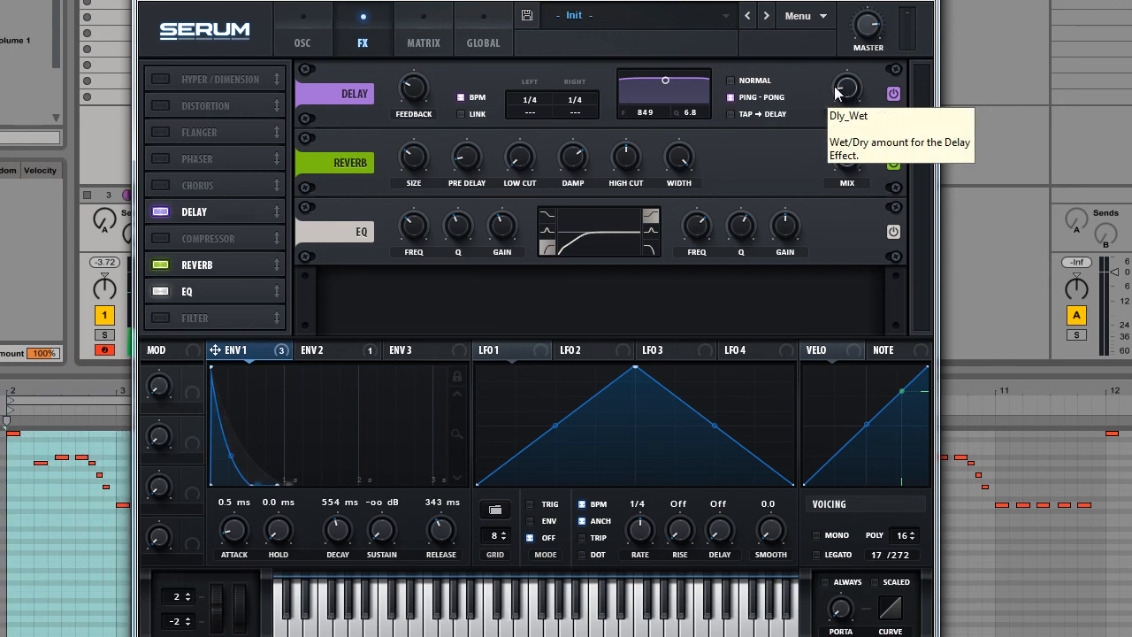
{"action": "left_click_drag", "start_coordinate": [848, 92], "coordinate": [846, 101]}
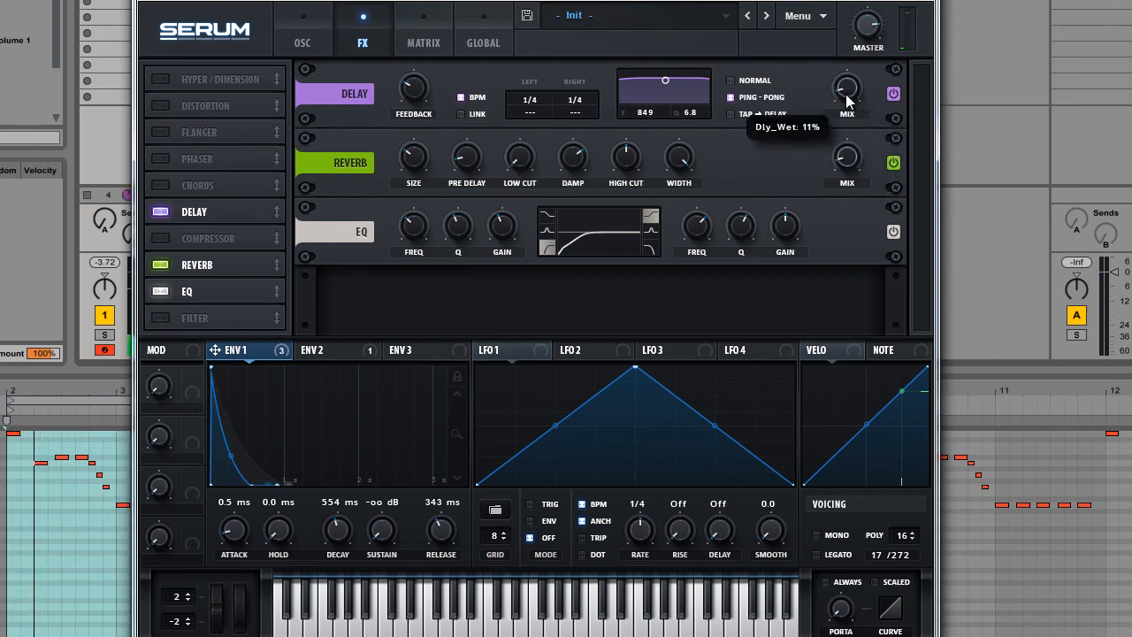
{"action": "left_click_drag", "start_coordinate": [415, 97], "coordinate": [420, 91]}
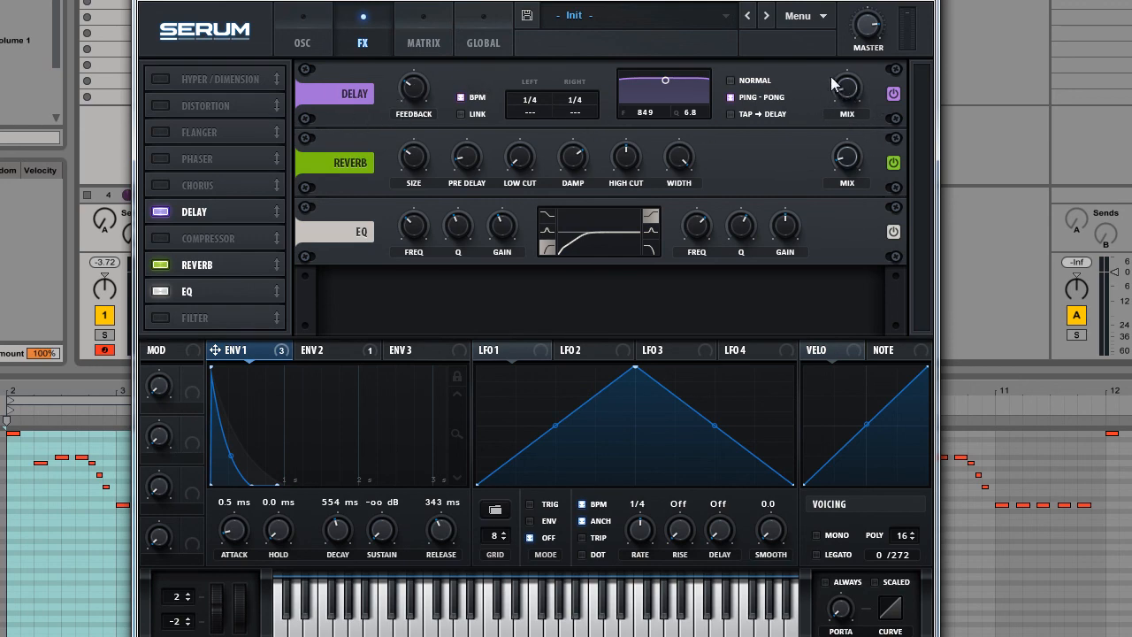
- Review the patch's oscillator settings and effects chain
{"action": "left_click", "coordinate": [298, 42]}
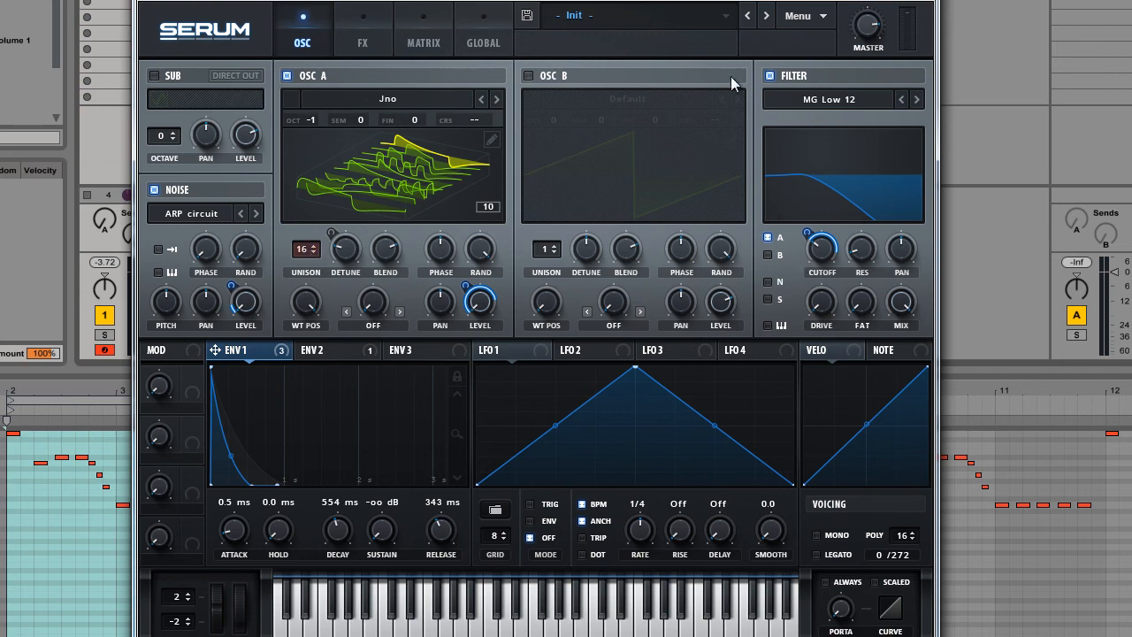
{"action": "left_click", "coordinate": [376, 29]}
{"action": "left_click", "coordinate": [312, 19]}
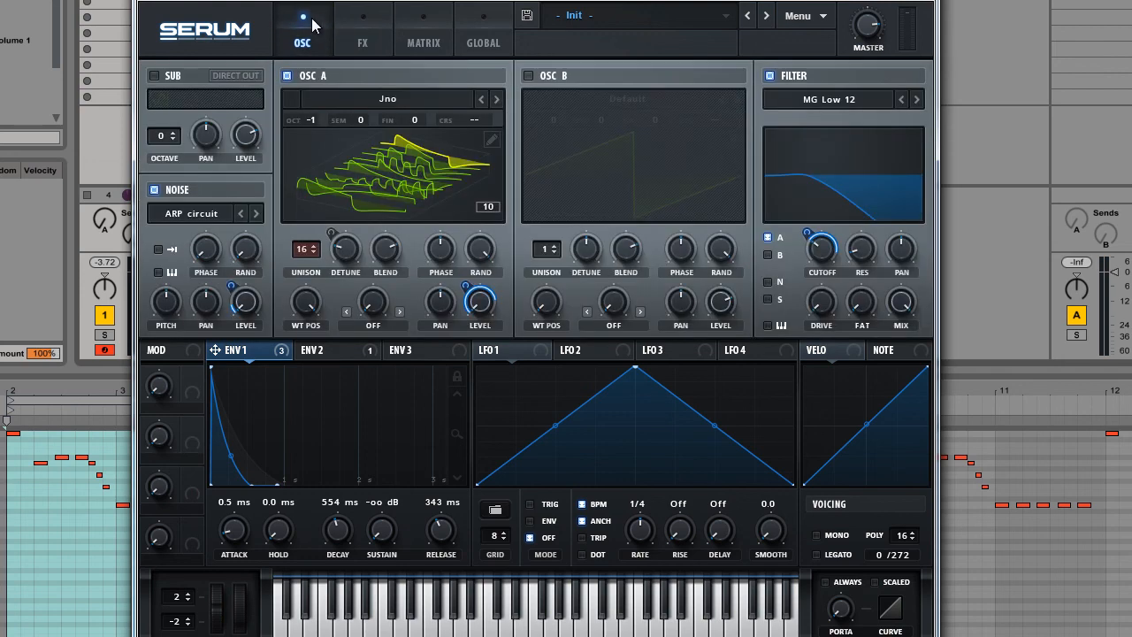